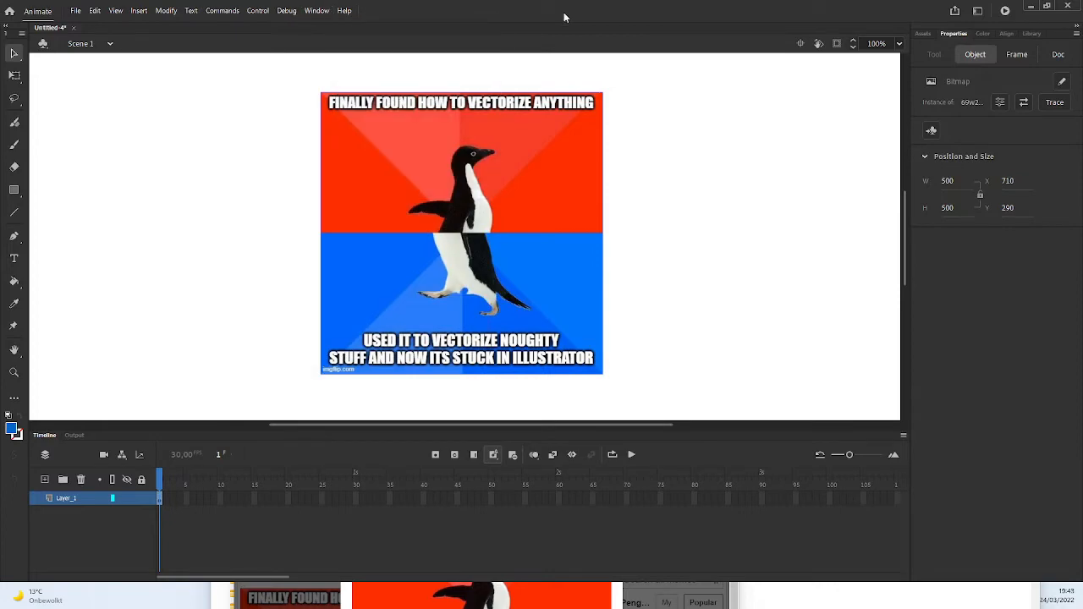
# Delete the penguin meme bitmap from the Animate stage
pyautogui.click(316, 11)
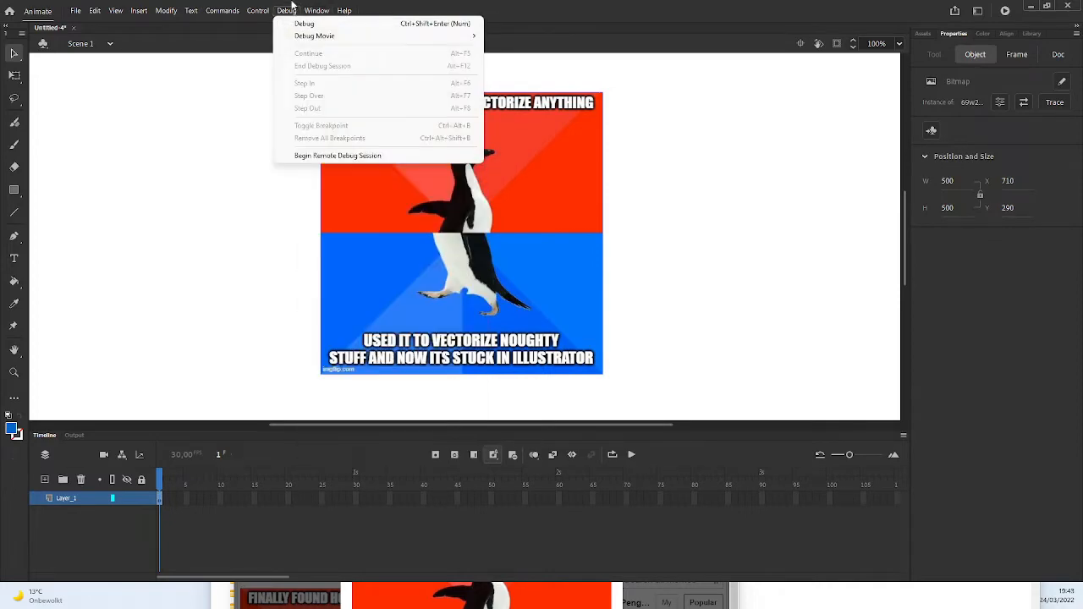
pyautogui.click(590, 5)
pyautogui.press('Delete')
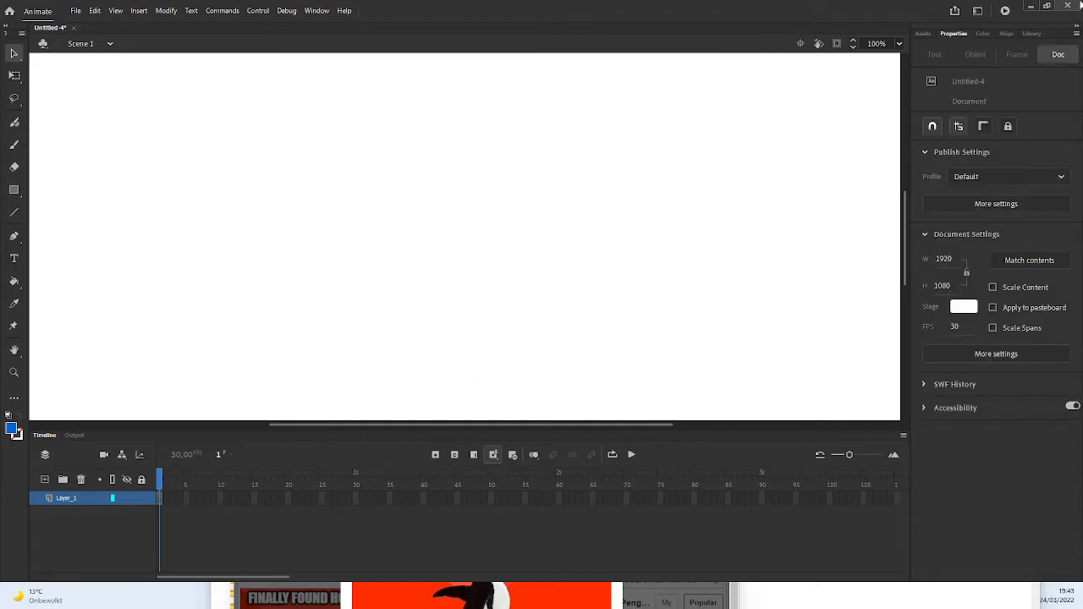
# Search the computer for "adobe" and switch to Adobe Illustrator 2022
pyautogui.hotkey('alt', 'Tab')
pyautogui.hotkey('alt', 'Tab')
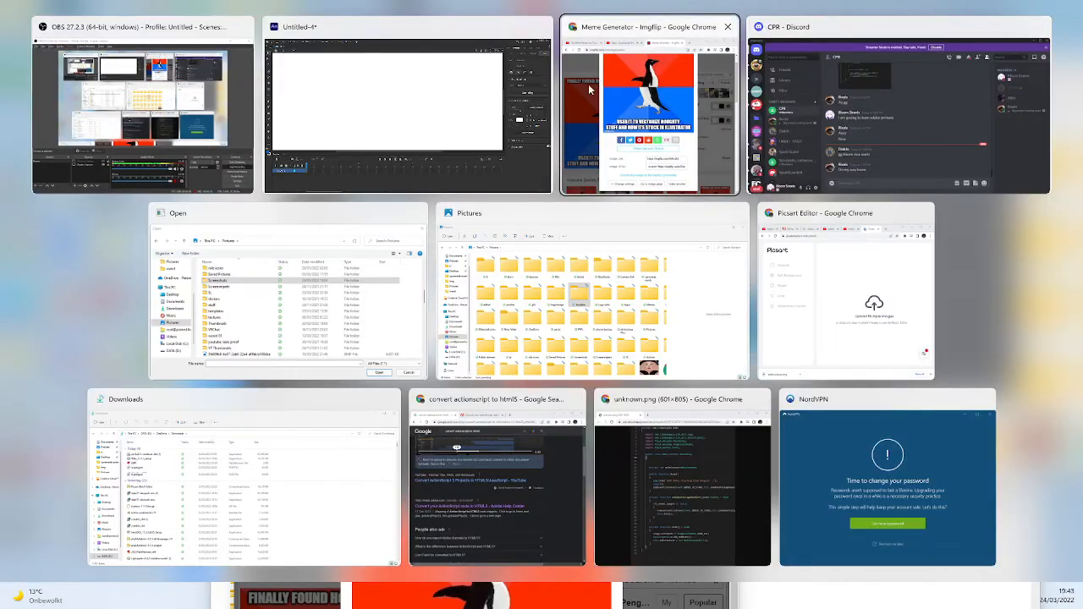
pyautogui.press('super')
pyautogui.write('adobe')
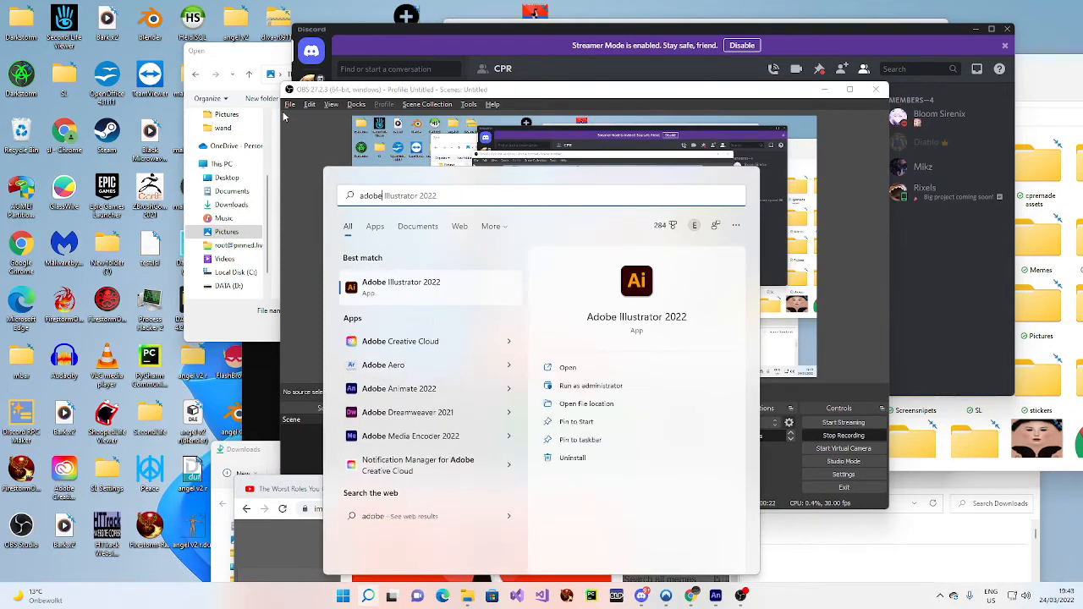
pyautogui.press('Escape')
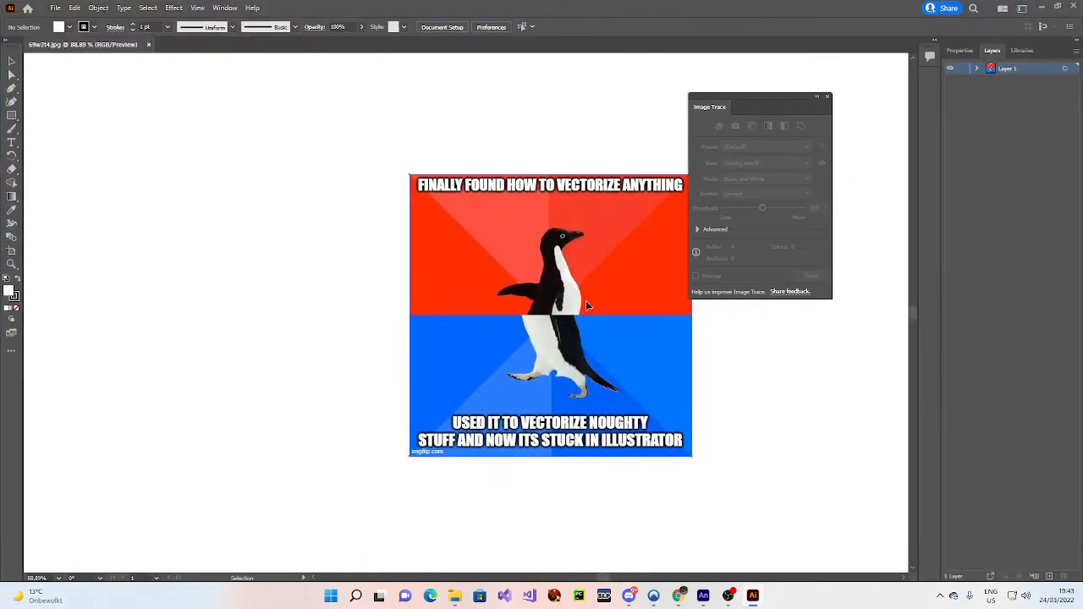
# Image-trace the penguin meme picture with the High Fidelity Photo preset
pyautogui.click(586, 305)
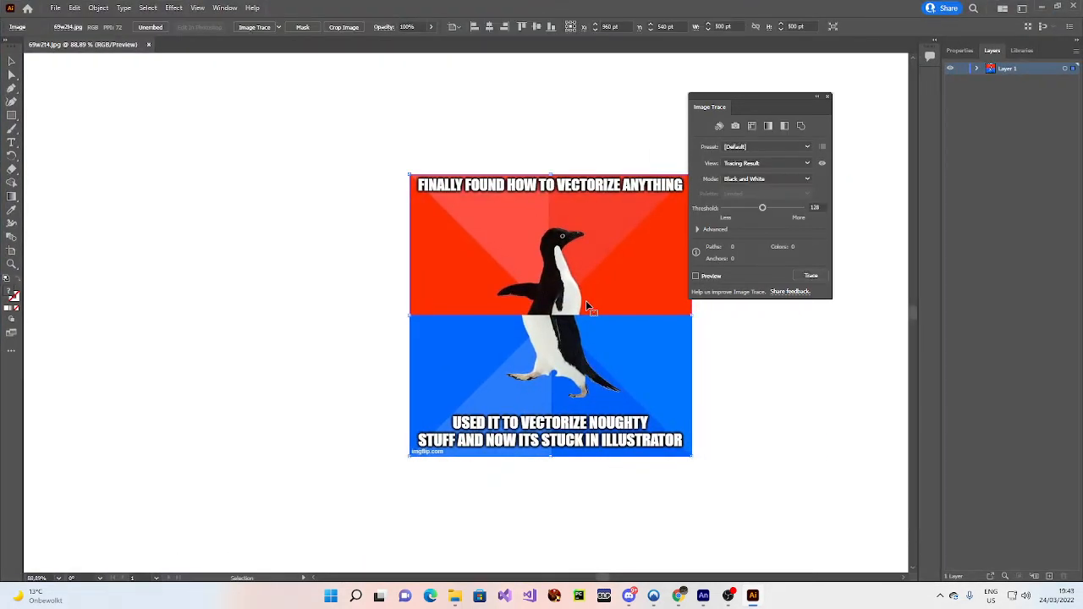
pyautogui.click(254, 27)
pyautogui.click(748, 148)
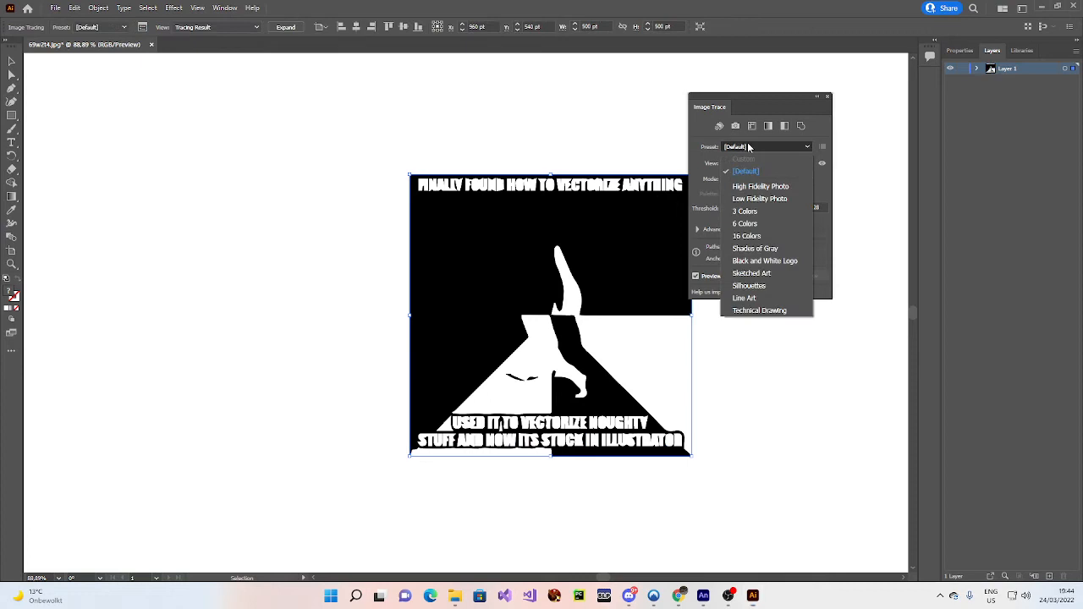
pyautogui.click(748, 187)
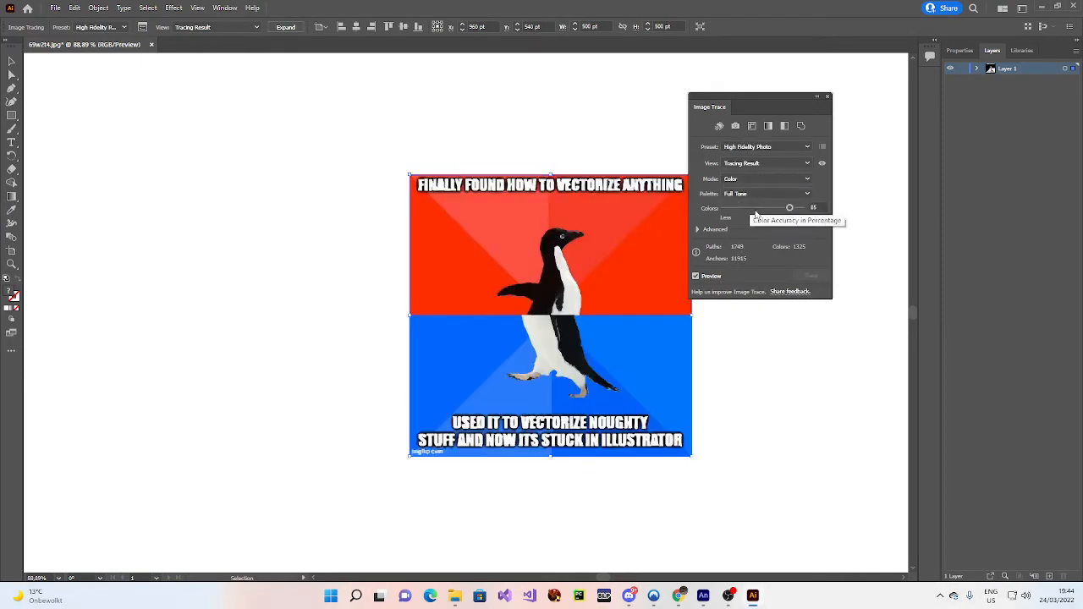
# Set the tracing's Paths and Corners to 100%, Colors to 100, and reduce Noise to its minimum
pyautogui.click(698, 229)
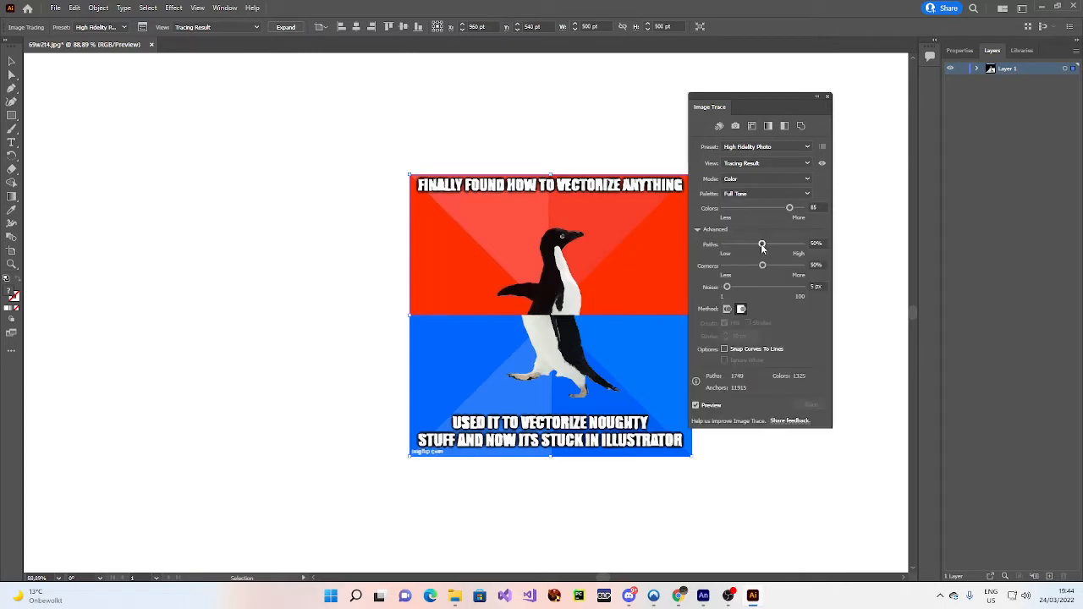
pyautogui.moveTo(761, 246); pyautogui.dragTo(818, 252)
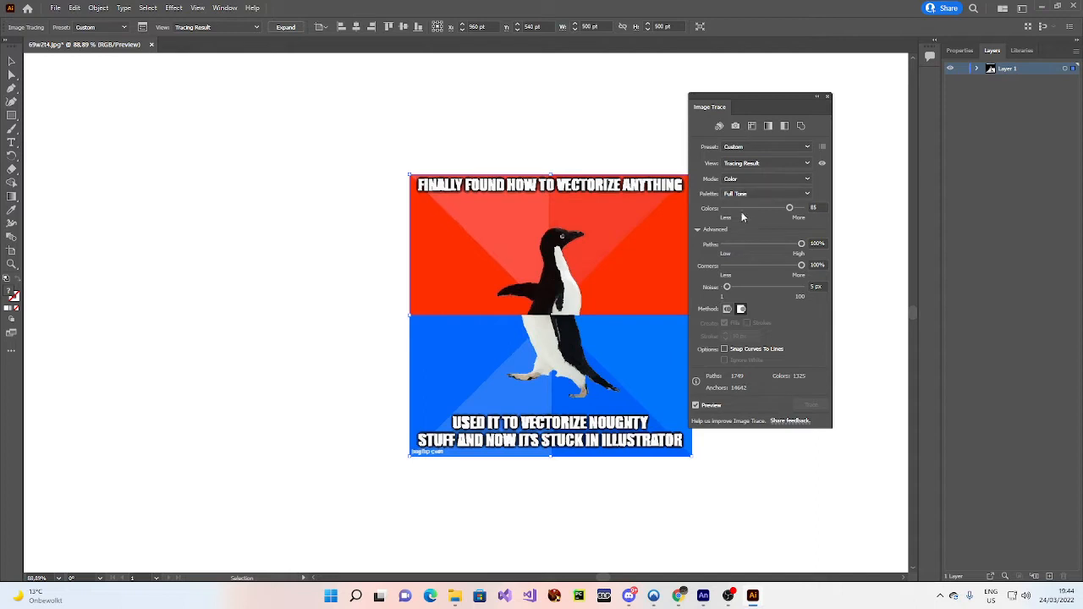
pyautogui.moveTo(788, 209); pyautogui.dragTo(829, 208)
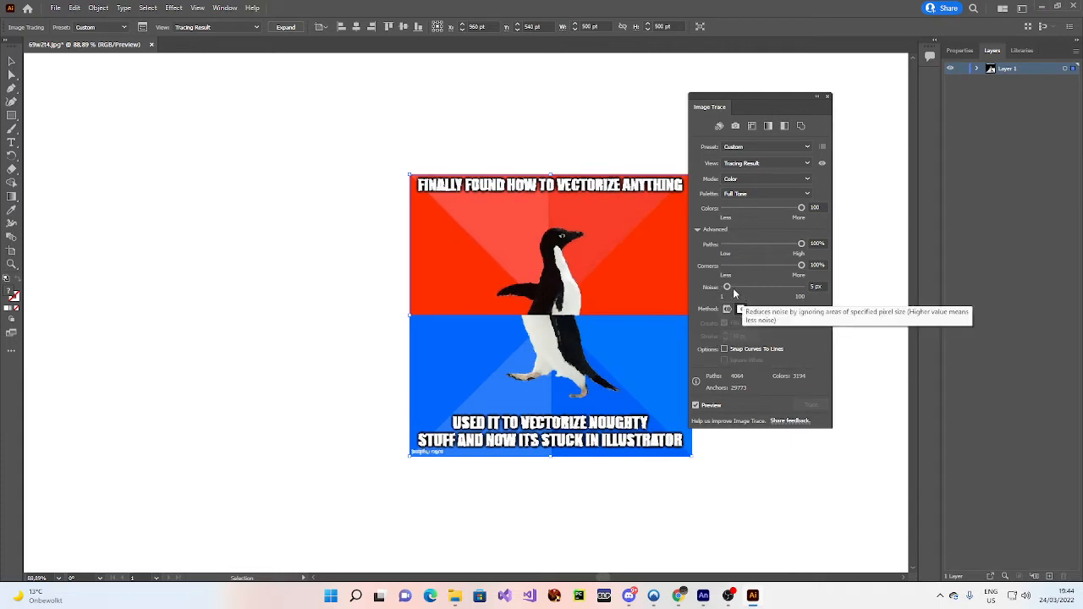
pyautogui.moveTo(726, 287); pyautogui.dragTo(725, 288)
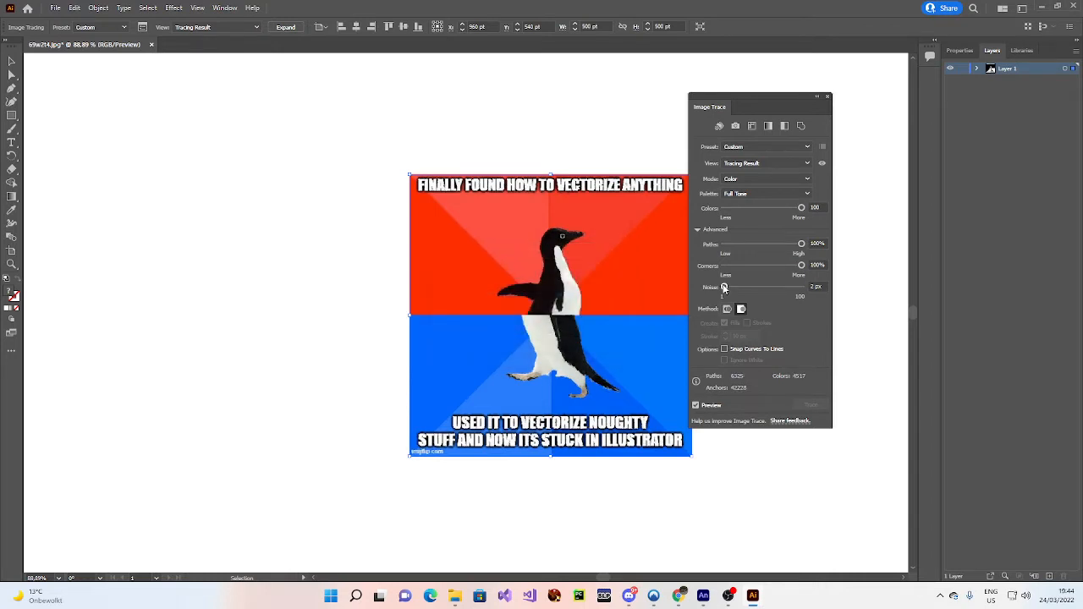
pyautogui.moveTo(724, 287); pyautogui.dragTo(691, 291)
# Expand the traced image into vector paths and isolate the resulting group, closing Image Trace
pyautogui.click(279, 27)
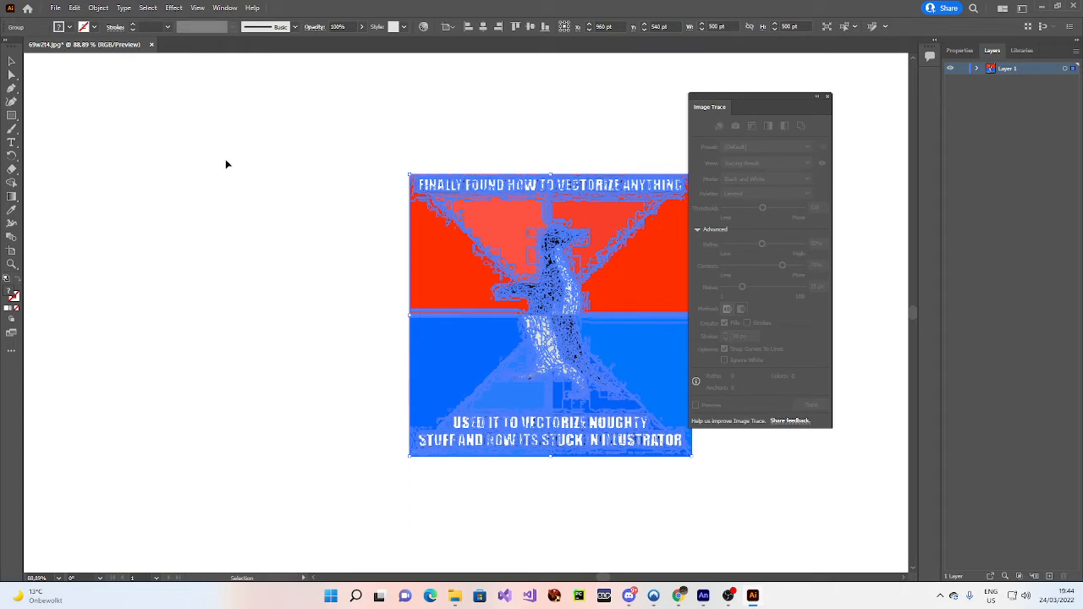
pyautogui.click(226, 164)
pyautogui.click(449, 255)
pyautogui.doubleClick(469, 259)
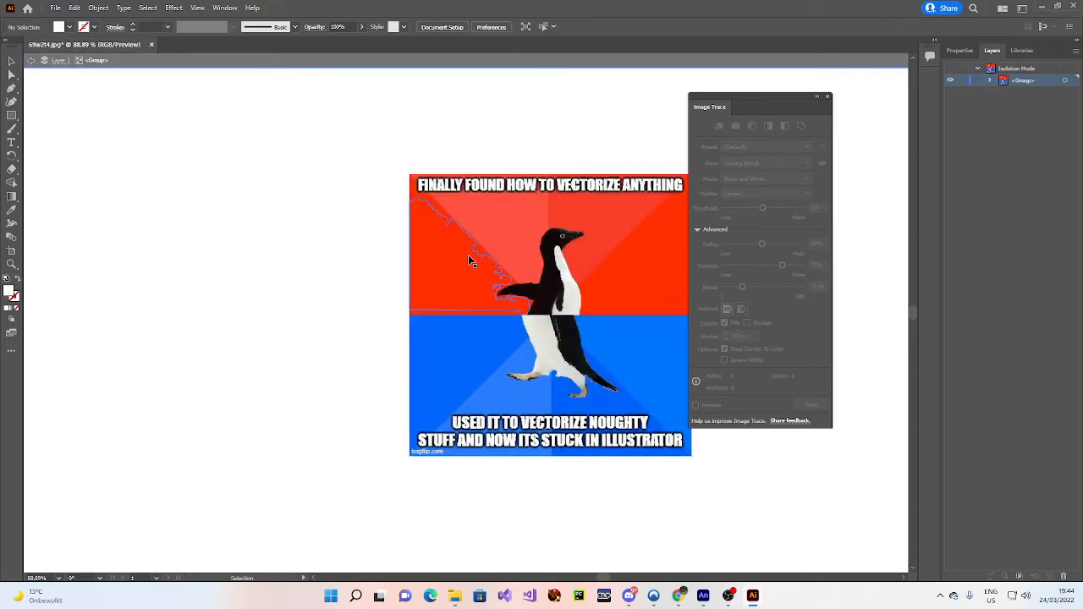
pyautogui.click(827, 96)
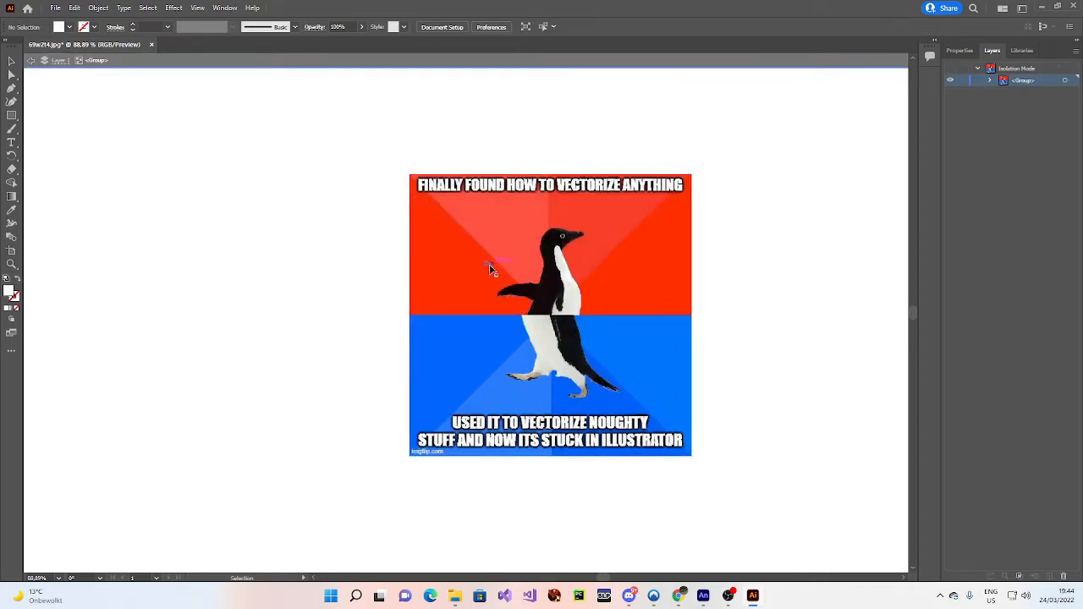
# Try deleting the large dark and light red background shapes around the penguin's upper half
pyautogui.click(439, 272)
pyautogui.press('Delete')
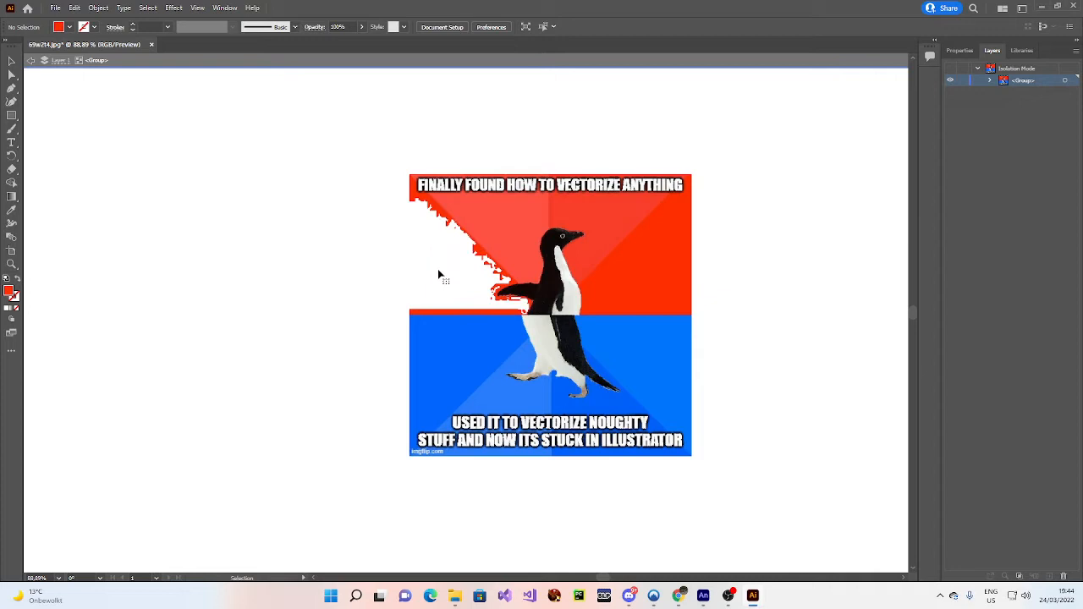
pyautogui.click(488, 247)
pyautogui.press('Delete')
pyautogui.click(485, 250)
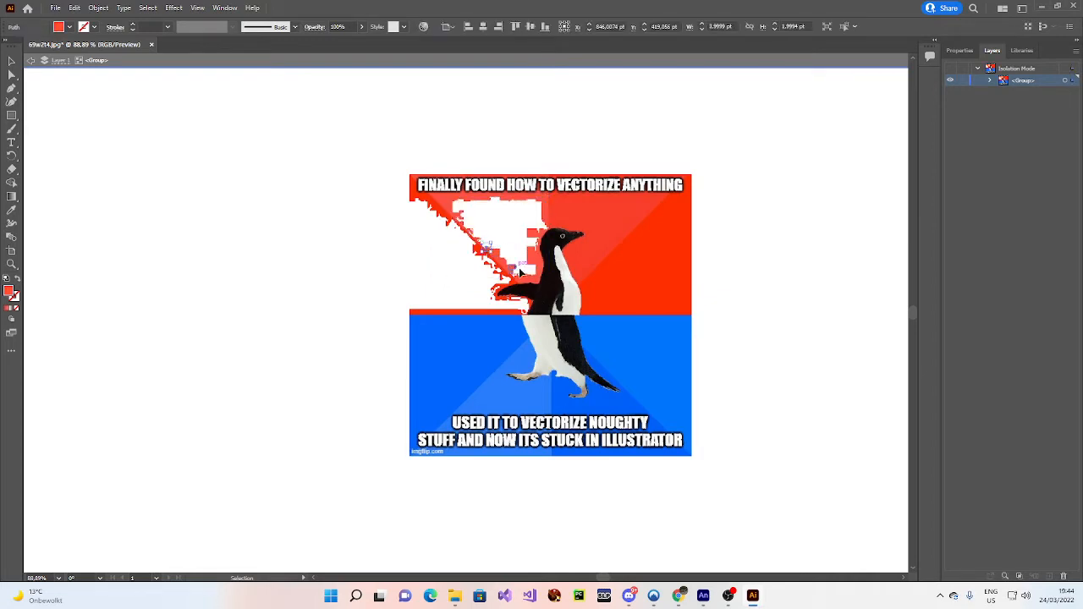
pyautogui.click(640, 274)
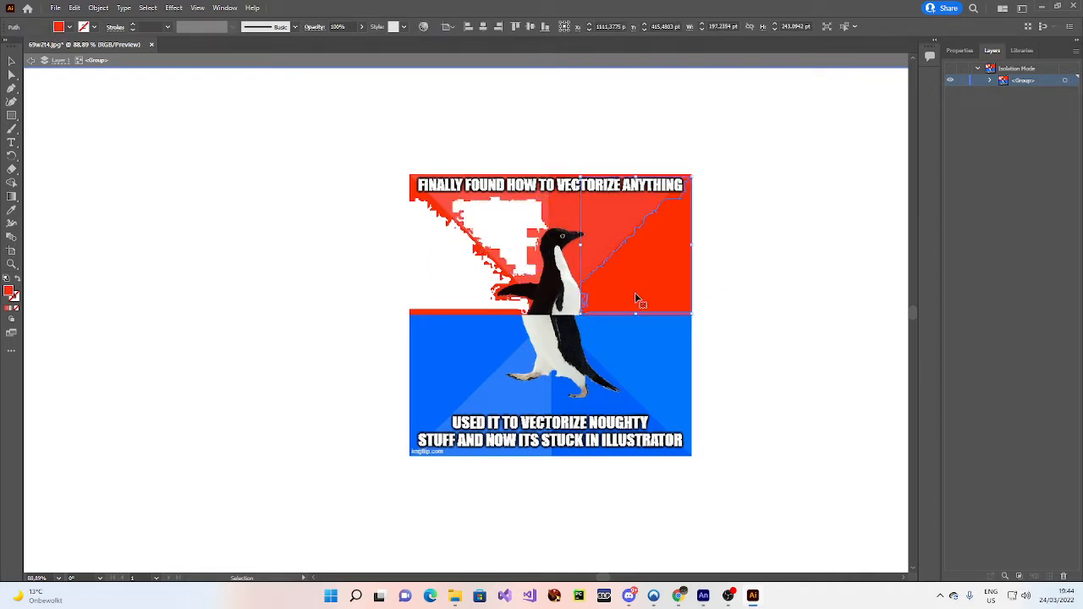
pyautogui.press('Delete')
pyautogui.click(604, 241)
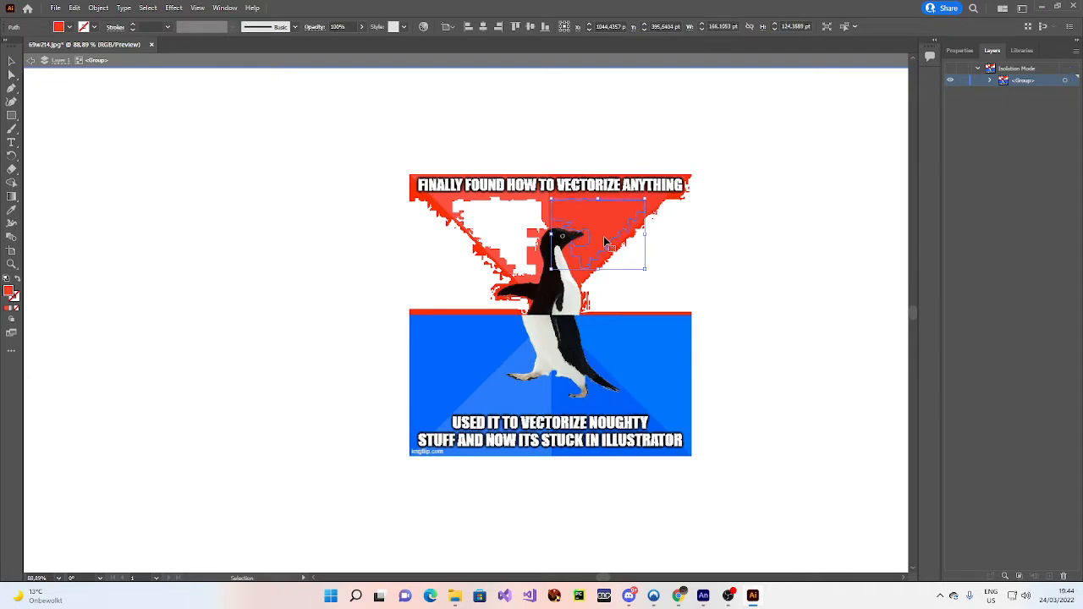
pyautogui.press('Delete')
# Try deleting the large blue background shapes around the penguin's lower half
pyautogui.click(647, 358)
pyautogui.press('Delete')
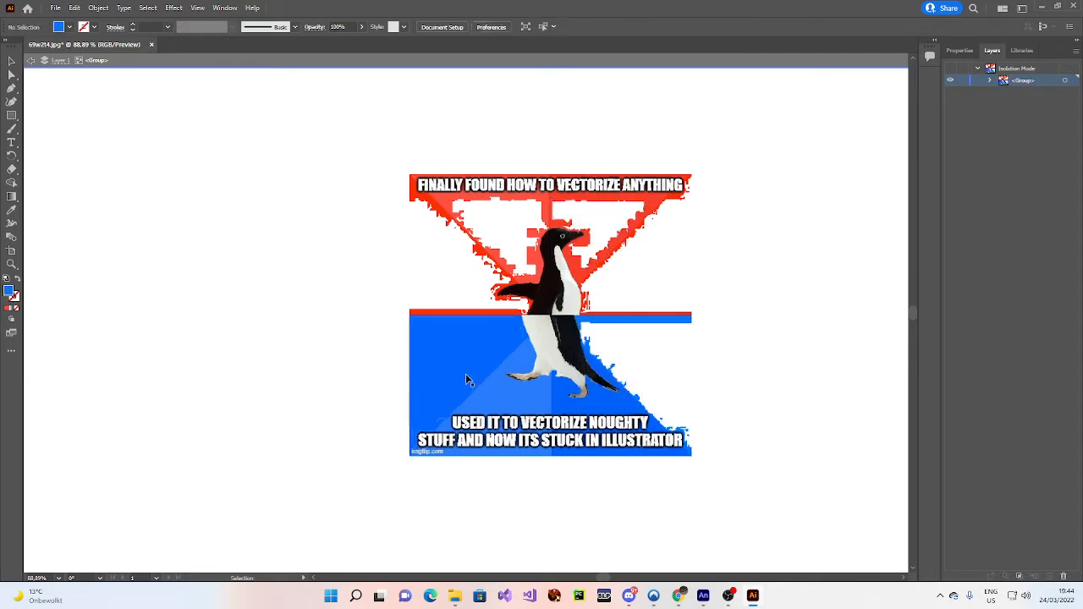
pyautogui.click(464, 371)
pyautogui.press('Delete')
pyautogui.click(511, 401)
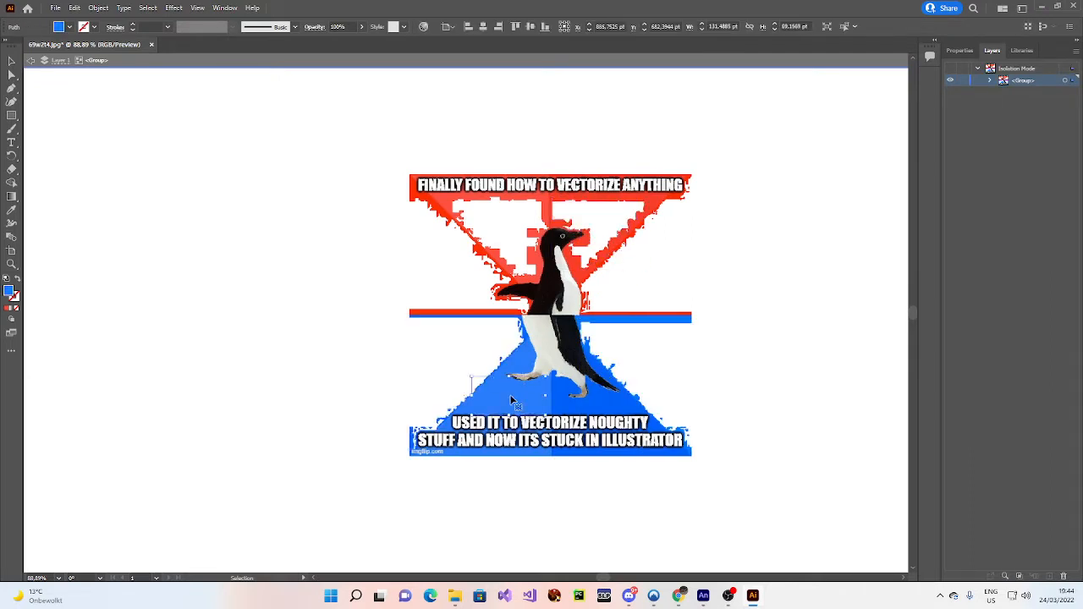
pyautogui.press('Delete')
pyautogui.click(575, 408)
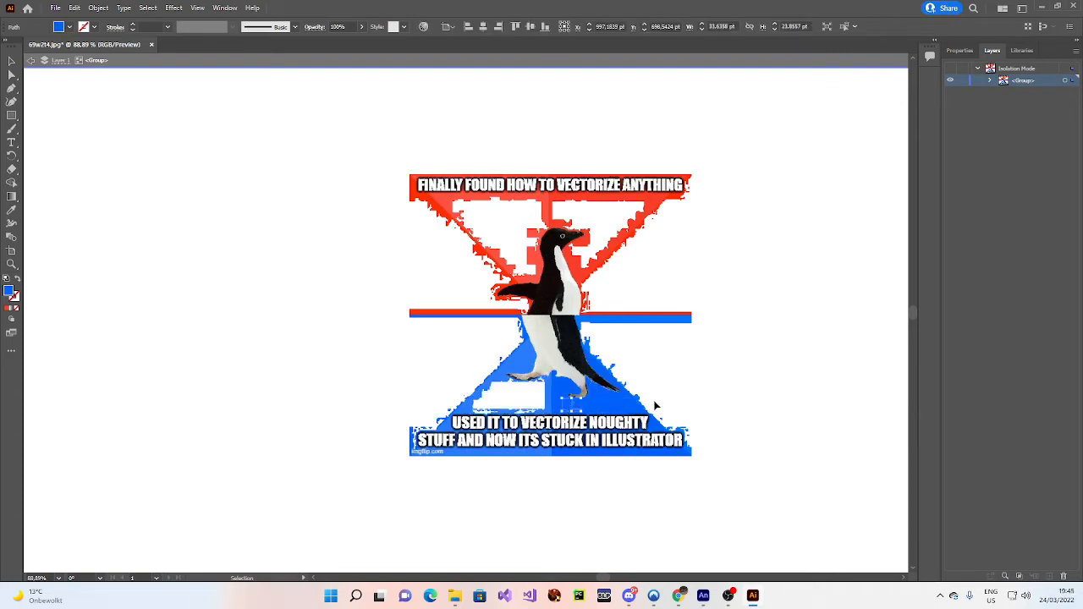
# Undo all deletions of the red and blue background shapes
pyautogui.hotkey('ctrl', 'z')
pyautogui.hotkey('ctrl', 'z')
pyautogui.hotkey('ctrl', 'z')
pyautogui.hotkey('ctrl', 'z')
pyautogui.hotkey('ctrl', 'z')
pyautogui.hotkey('ctrl', 'z')
pyautogui.hotkey('ctrl', 'z')
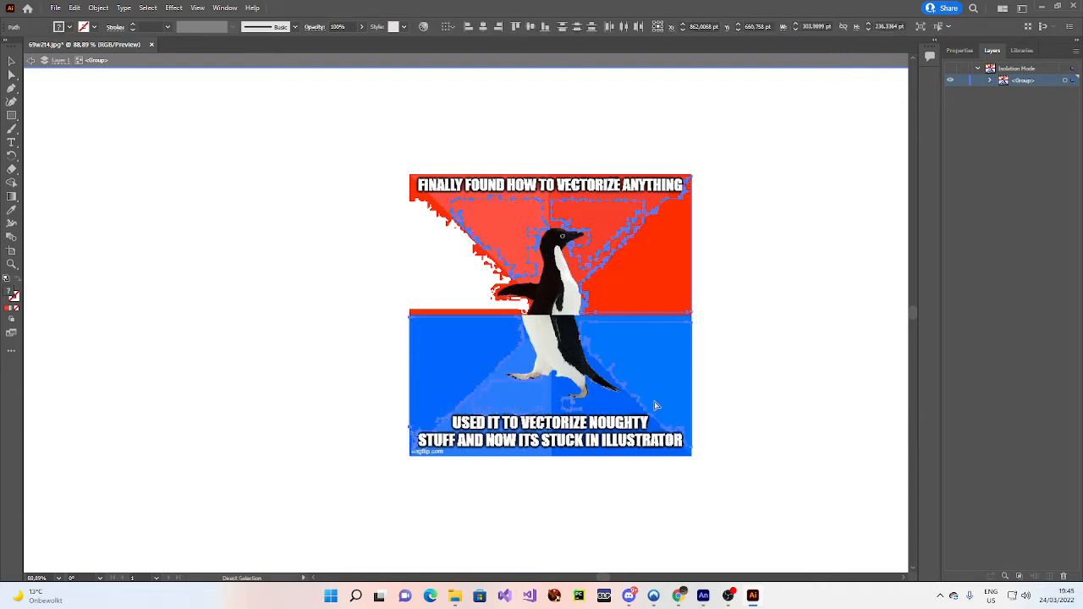
pyautogui.hotkey('ctrl', 'z')
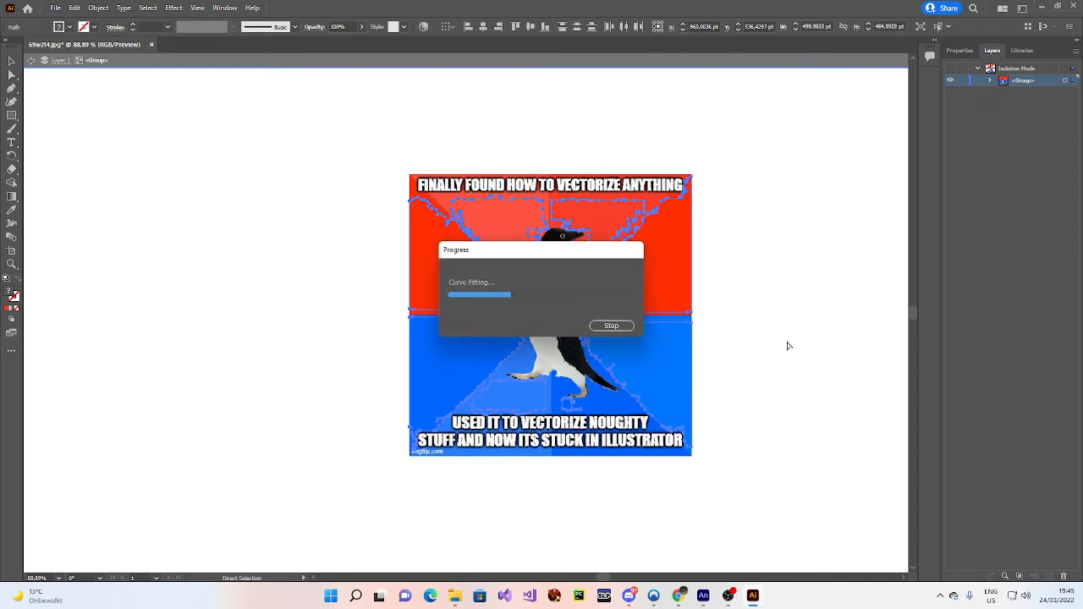
# Exit isolation mode and briefly select the whole artwork to inspect its vector paths
pyautogui.doubleClick(707, 321)
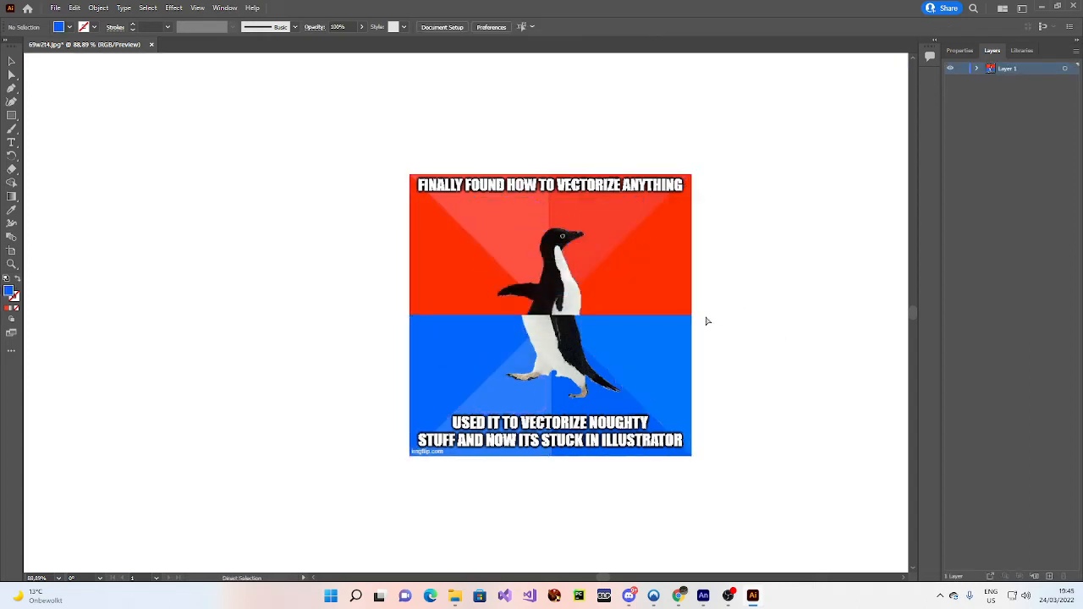
pyautogui.hotkey('ctrl', 'a')
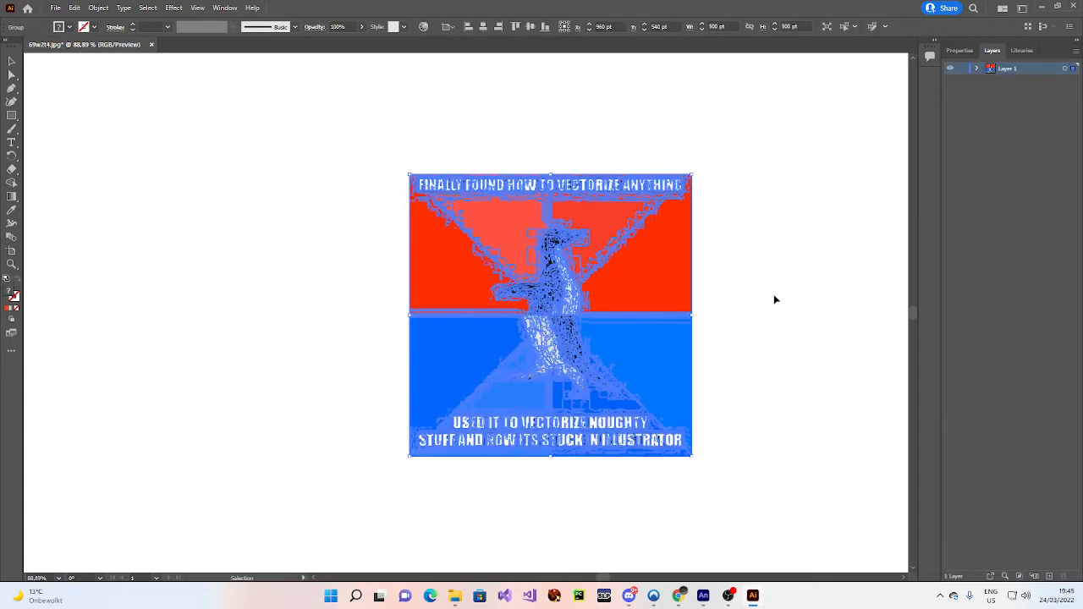
pyautogui.click(776, 299)
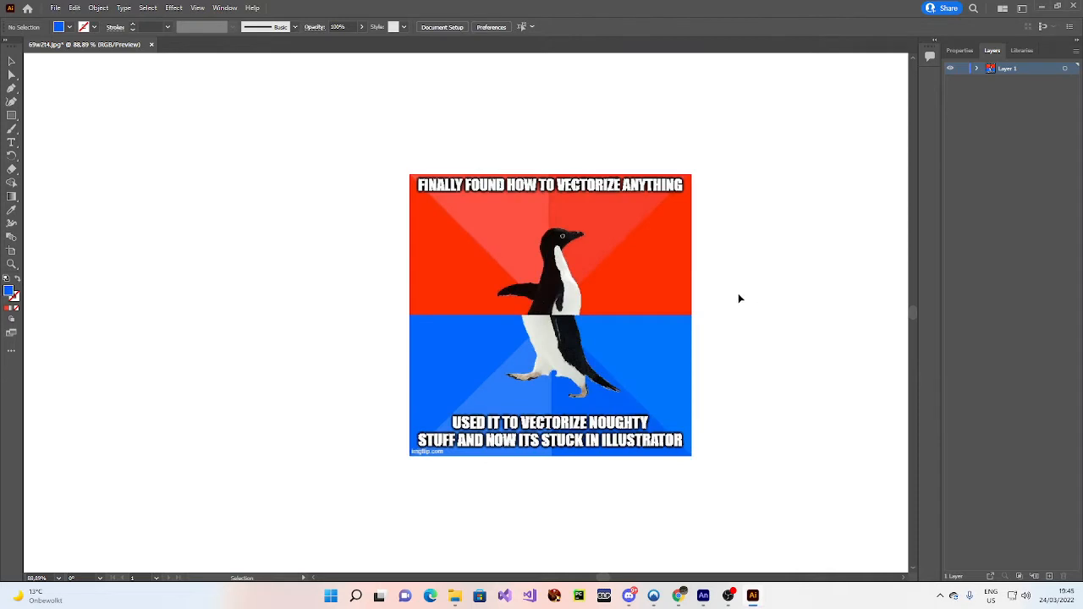
# Start saving the document on the computer and choose the illustrator folder inside Pictures as its location
pyautogui.hotkey('ctrl', 's')
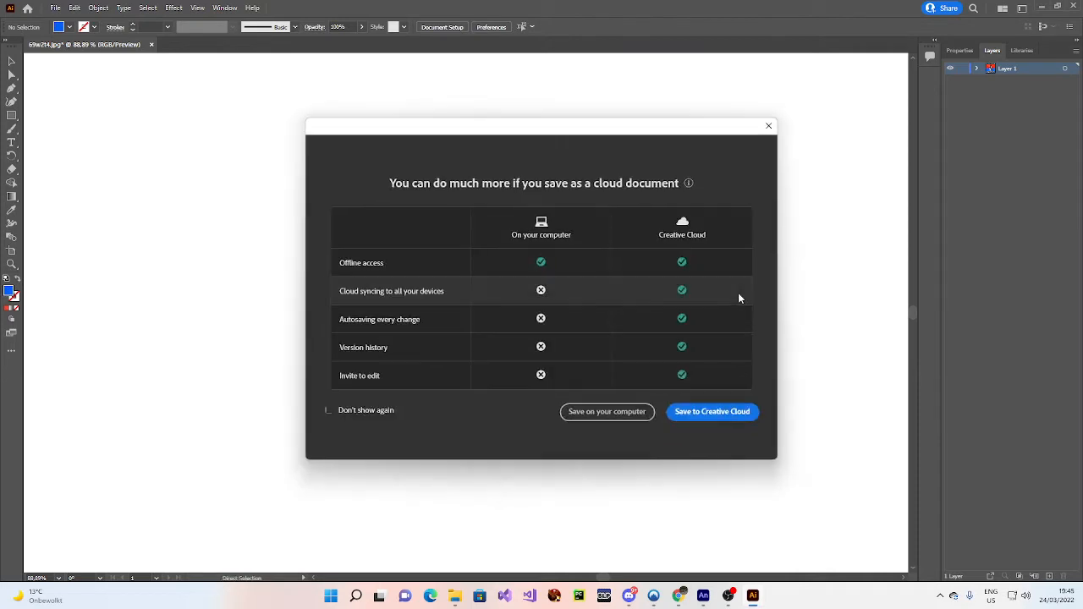
pyautogui.click(579, 412)
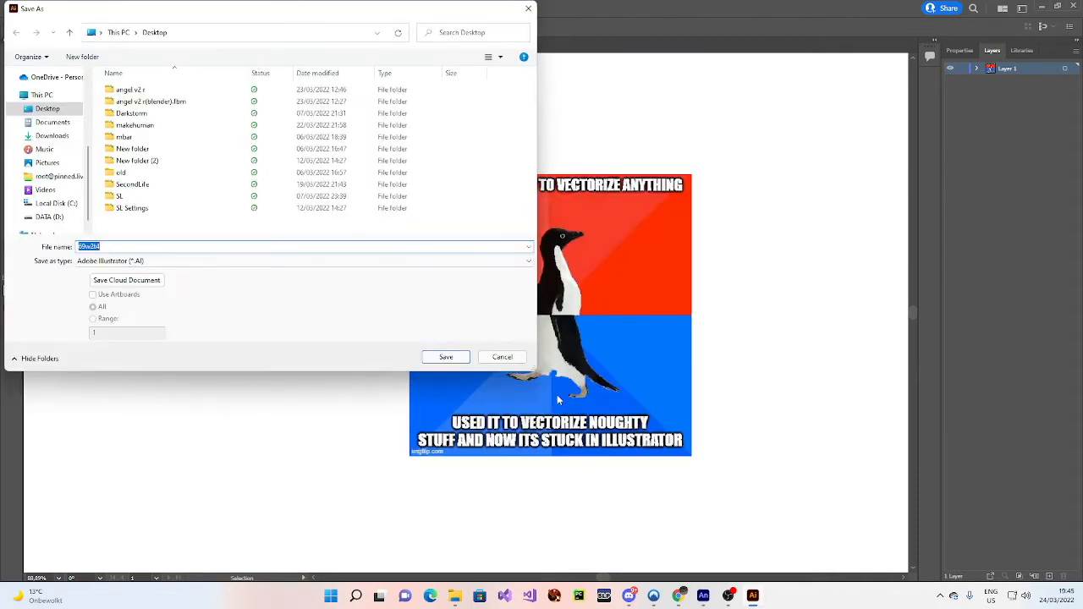
pyautogui.click(48, 163)
pyautogui.click(195, 138)
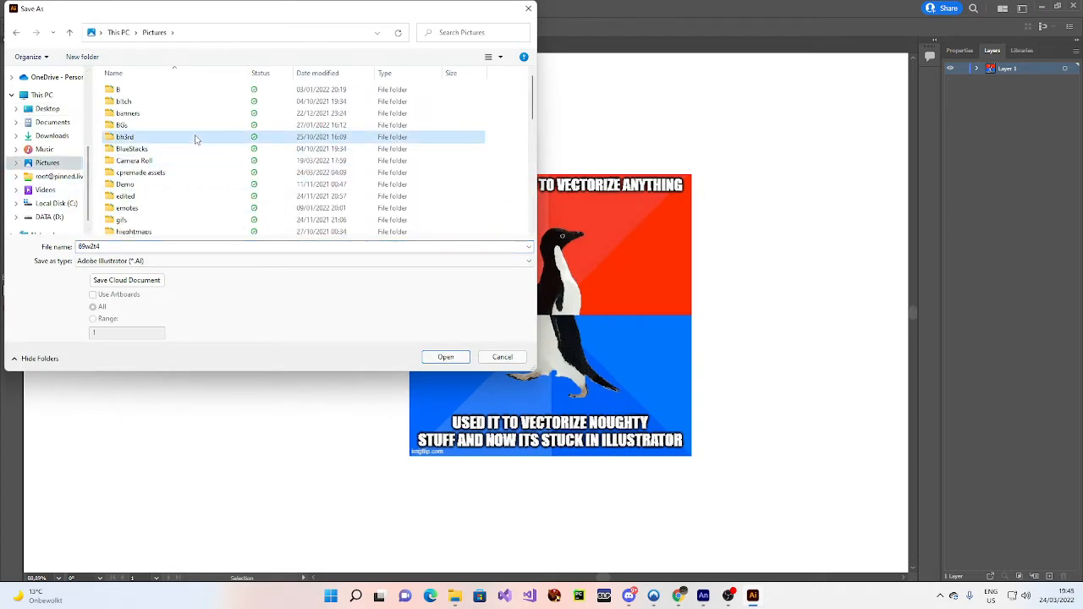
pyautogui.scroll(-4, 195, 138)
pyautogui.doubleClick(150, 90)
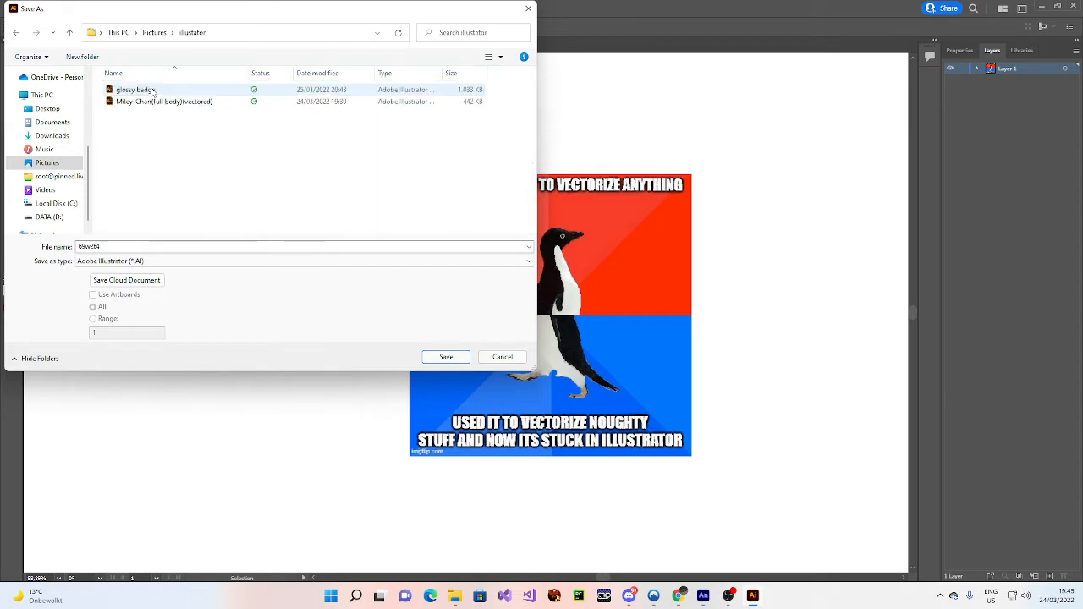
# Name the file "Illustrator Meme" and save it as an Adobe Illustrator (.AI) document with the offered Illustrator options
pyautogui.doubleClick(146, 245)
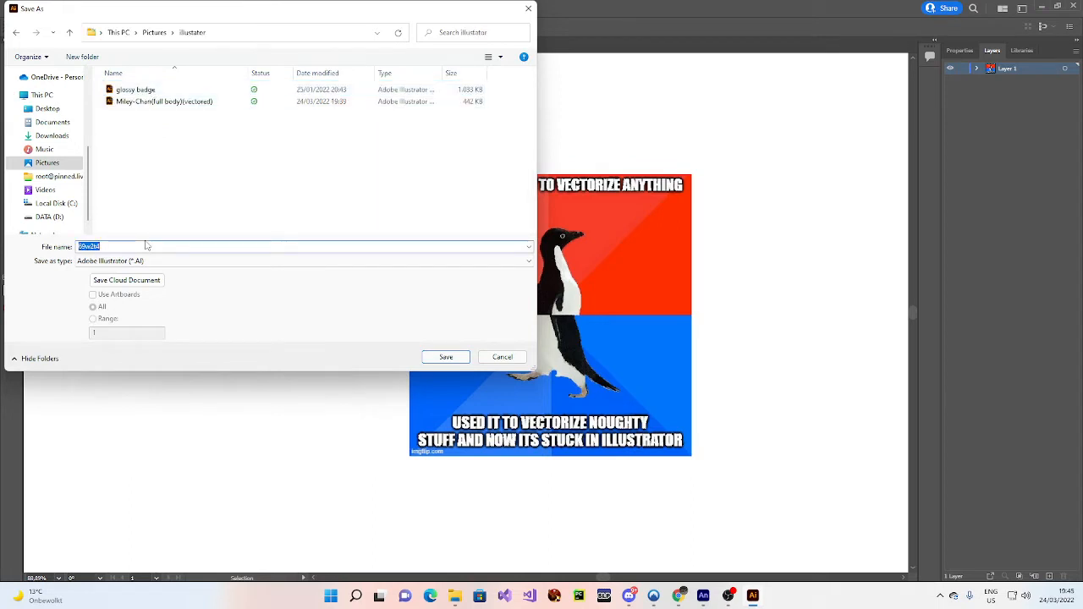
pyautogui.write('i')
pyautogui.write('Meme')
pyautogui.hotkey('ctrl', 'a')
pyautogui.press('Home')
pyautogui.write('IU')
pyautogui.press('Return')
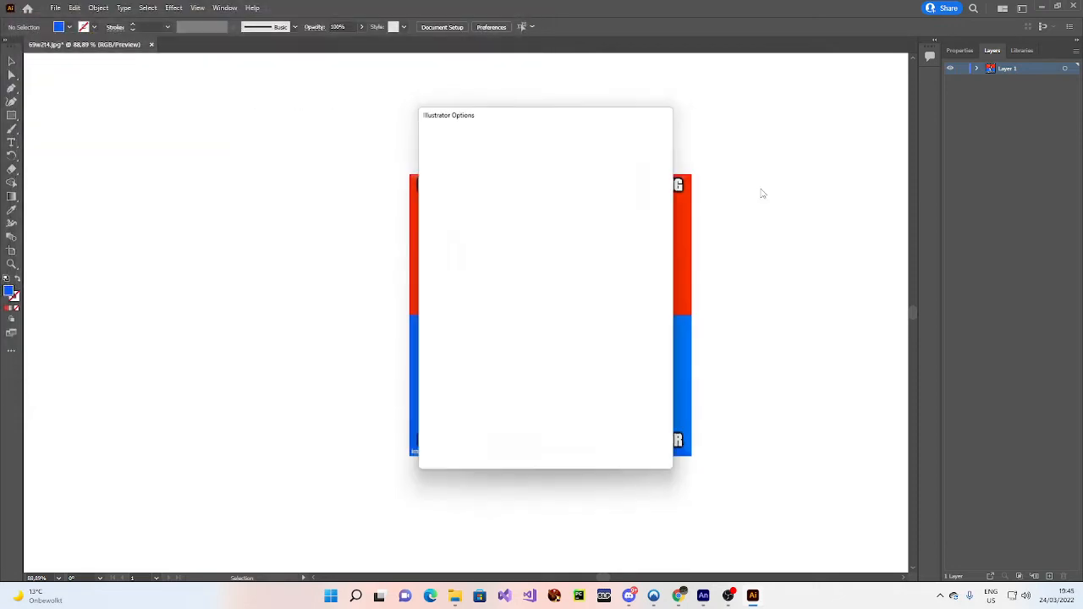
pyautogui.click(593, 454)
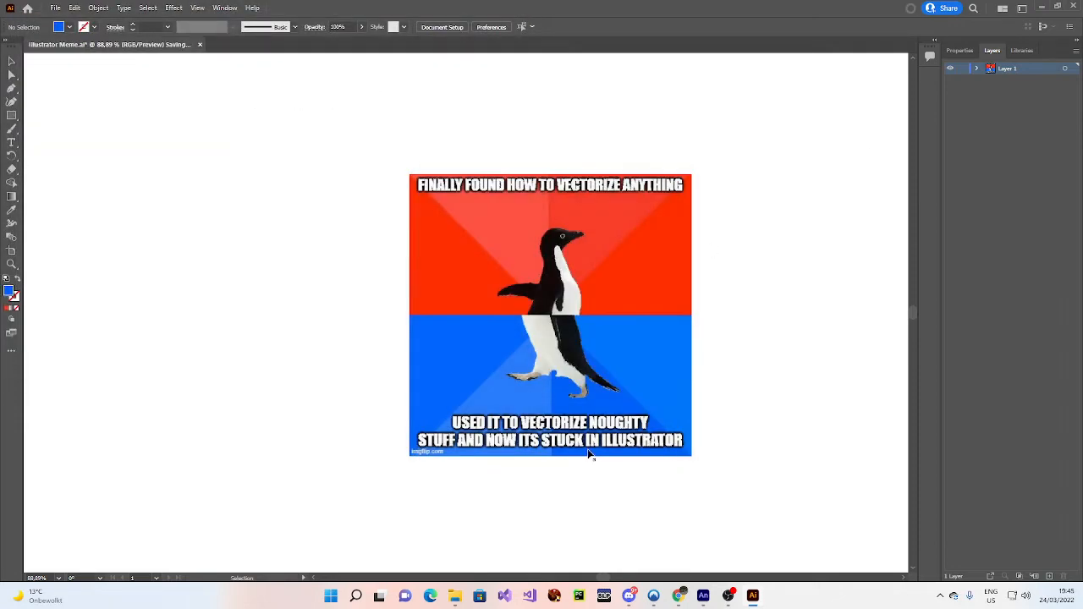
# Select the traced meme artwork and start exporting it as an SVG named "Illustrator Meme" in the illustator folder
pyautogui.click(424, 459)
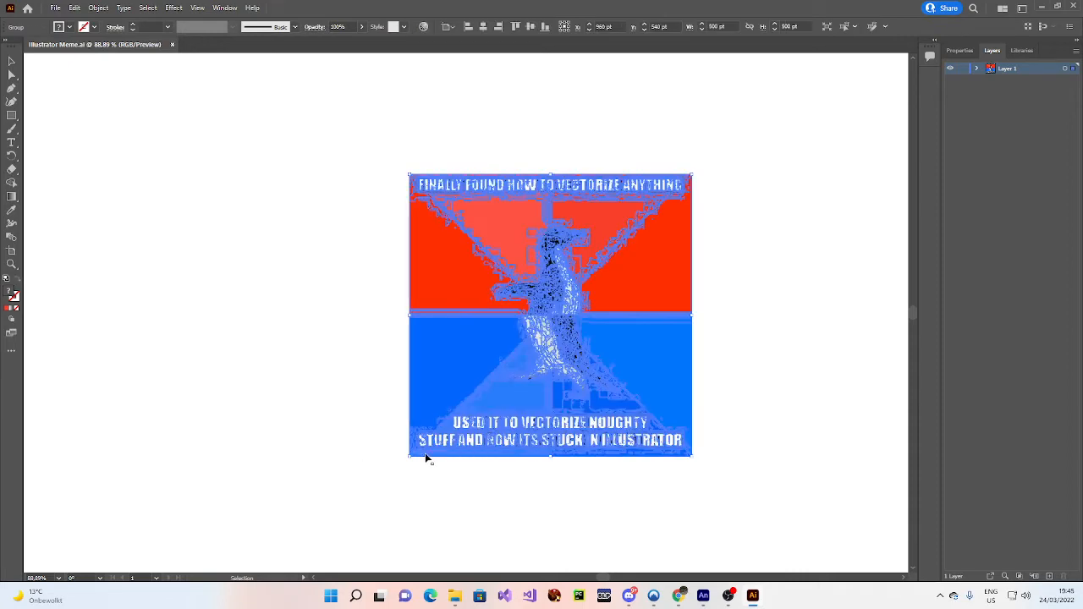
pyautogui.scroll(10, 462, 478)
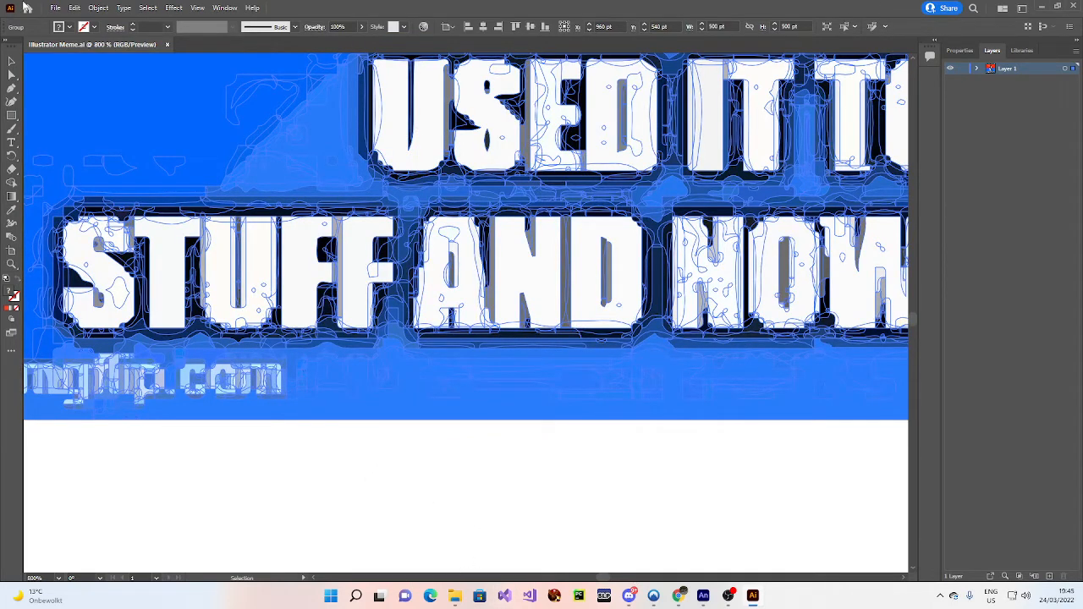
pyautogui.click(55, 7)
pyautogui.moveTo(112, 231)
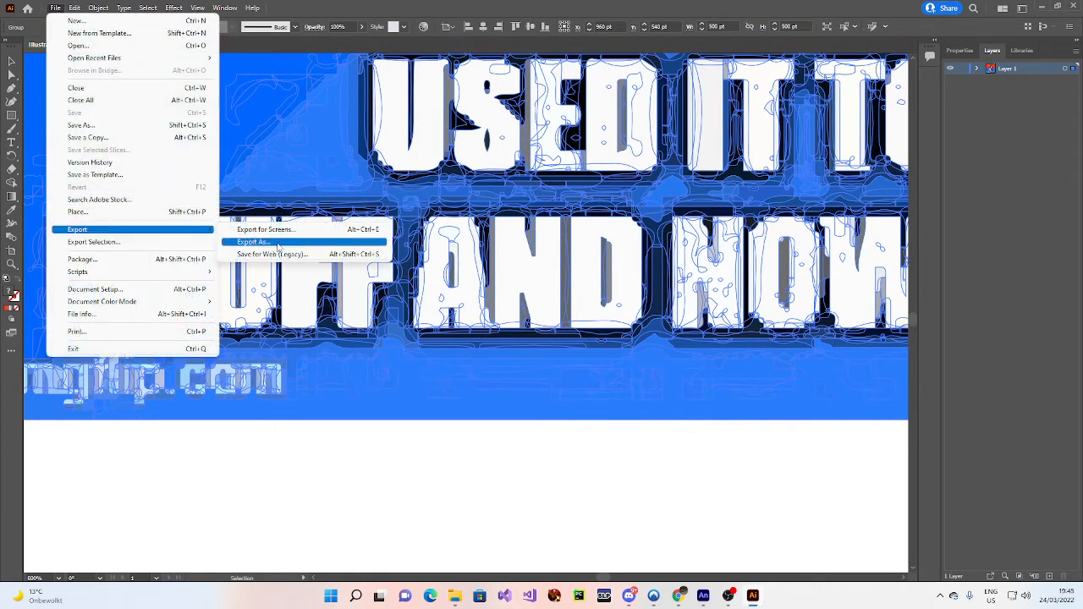
pyautogui.click(276, 243)
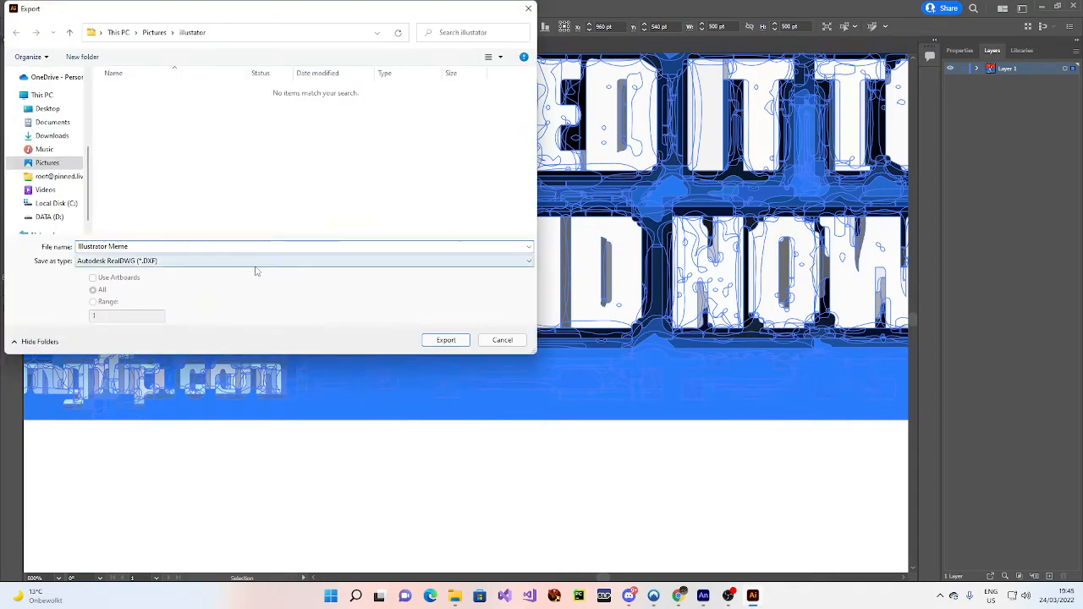
pyautogui.click(256, 262)
pyautogui.click(439, 349)
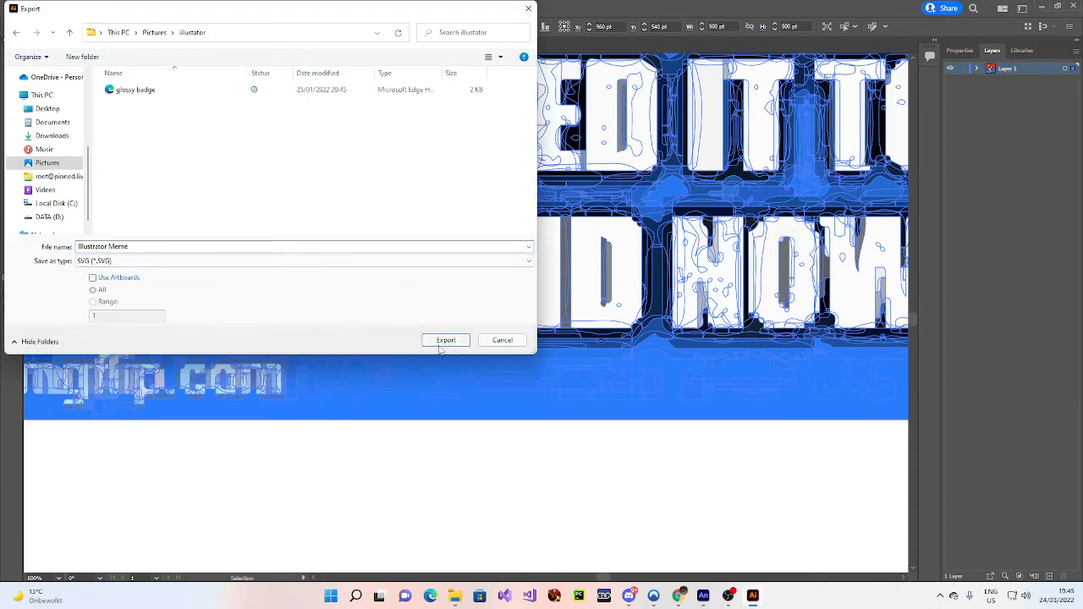
pyautogui.click(439, 344)
# Switch to File Explorer and check the contents of the illustator folder for the exported file
pyautogui.hotkey('alt', 'Tab')
pyautogui.hotkey('alt', 'Tab')
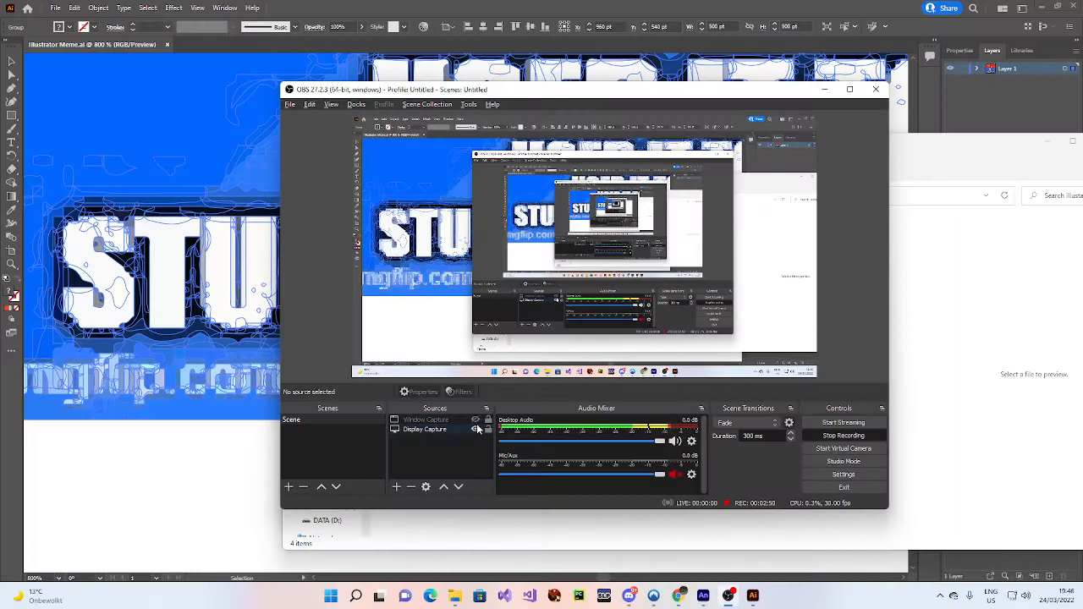
pyautogui.click(454, 596)
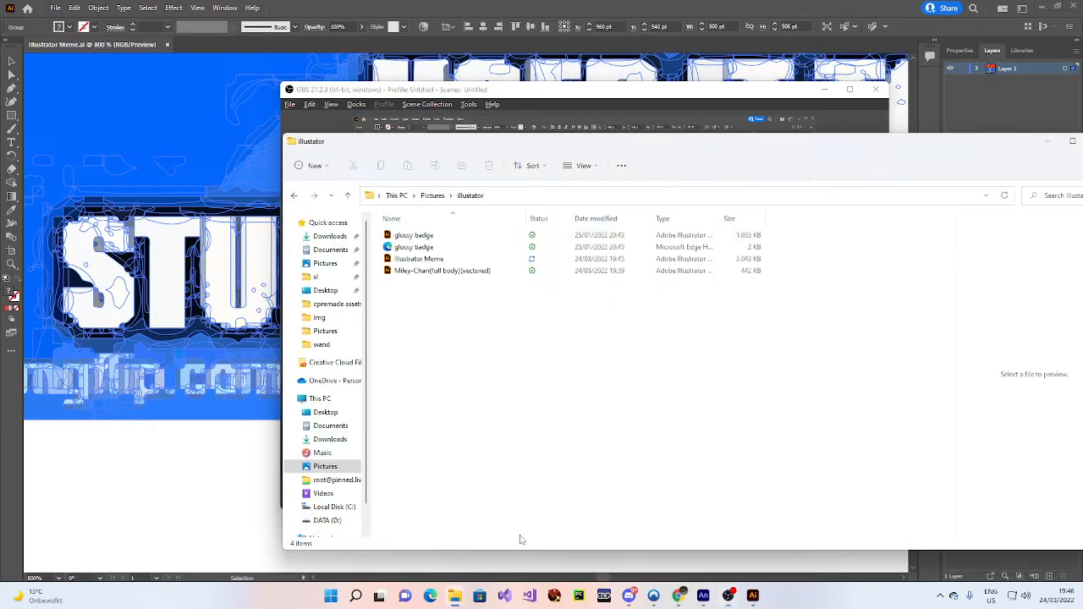
pyautogui.click(413, 247)
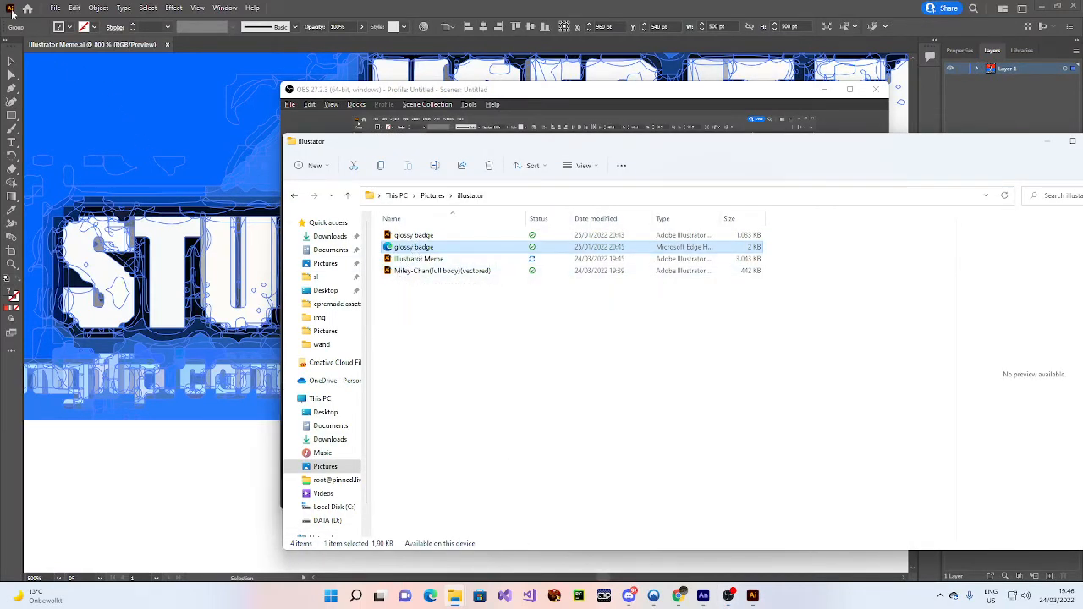
# Return to Illustrator and accept the offered SVG options to finish the export
pyautogui.click(68, 7)
pyautogui.click(688, 440)
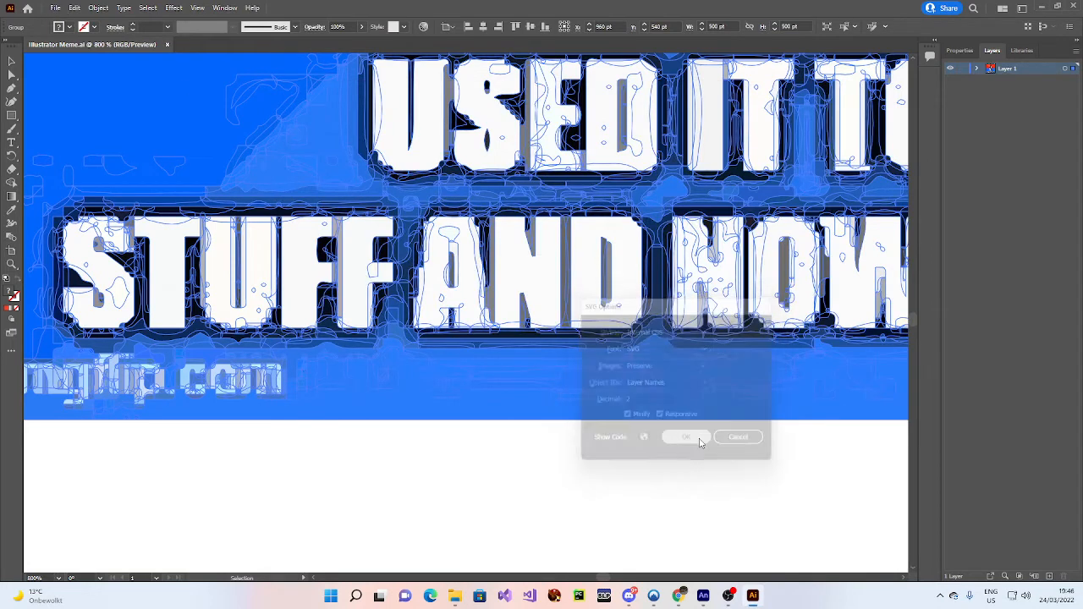
# Open the exported Illustrator Meme SVG from the illustator folder in Microsoft Edge, maximize the window and examine the image
pyautogui.hotkey('alt', 'Tab')
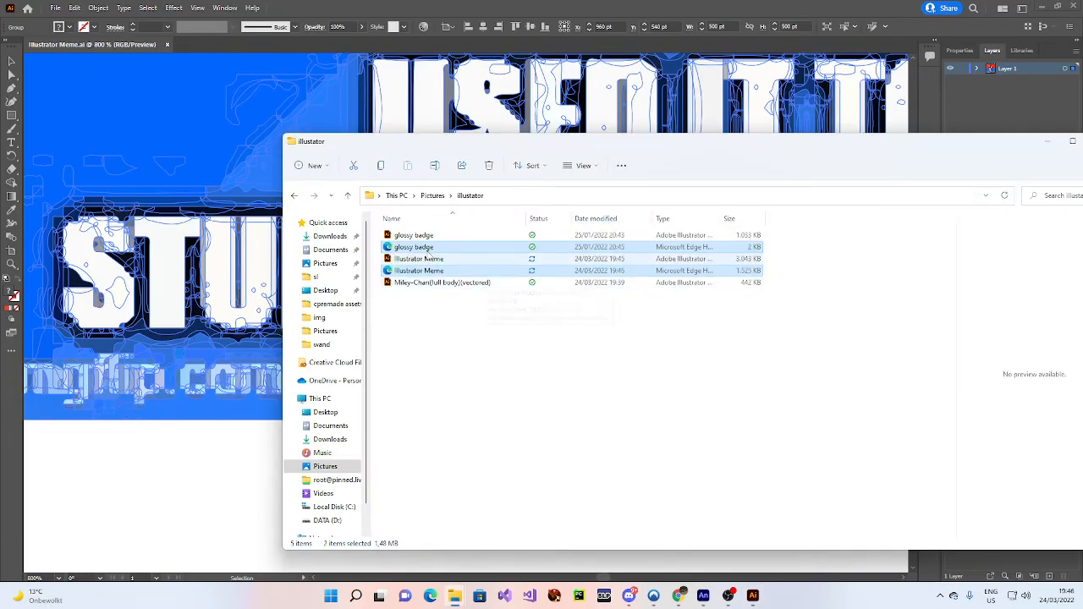
pyautogui.doubleClick(422, 271)
pyautogui.click(573, 424)
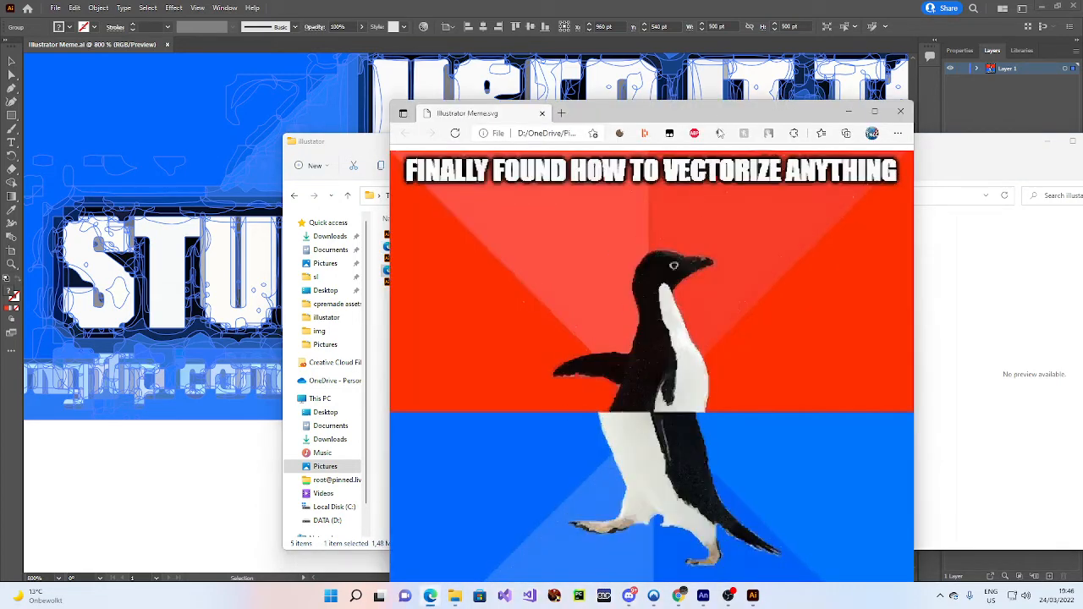
pyautogui.moveTo(712, 112); pyautogui.dragTo(643, 16)
pyautogui.doubleClick(691, 11)
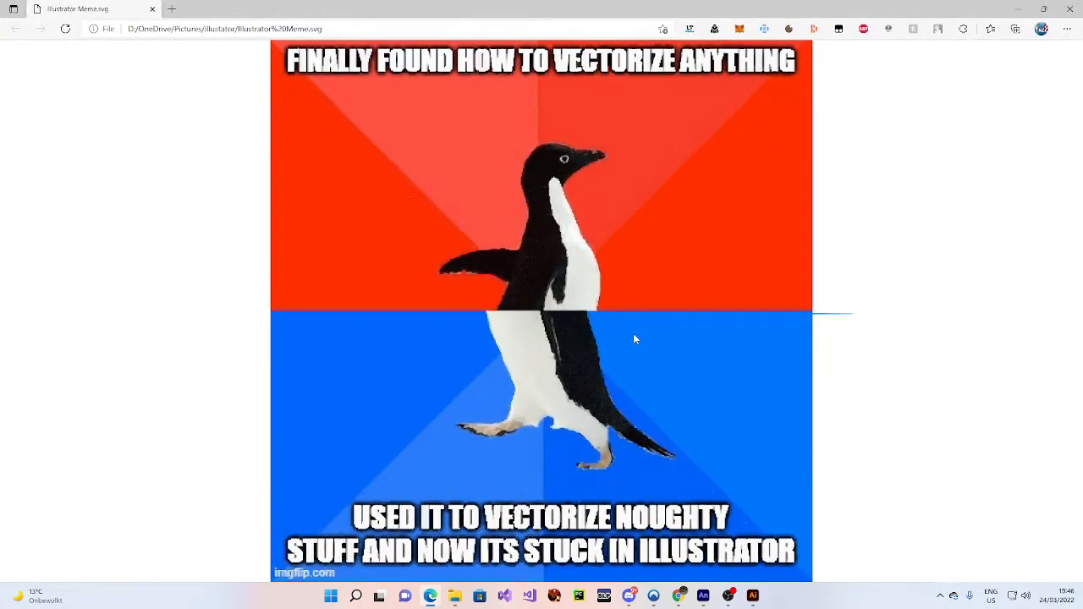
pyautogui.scroll(7, 614, 336)
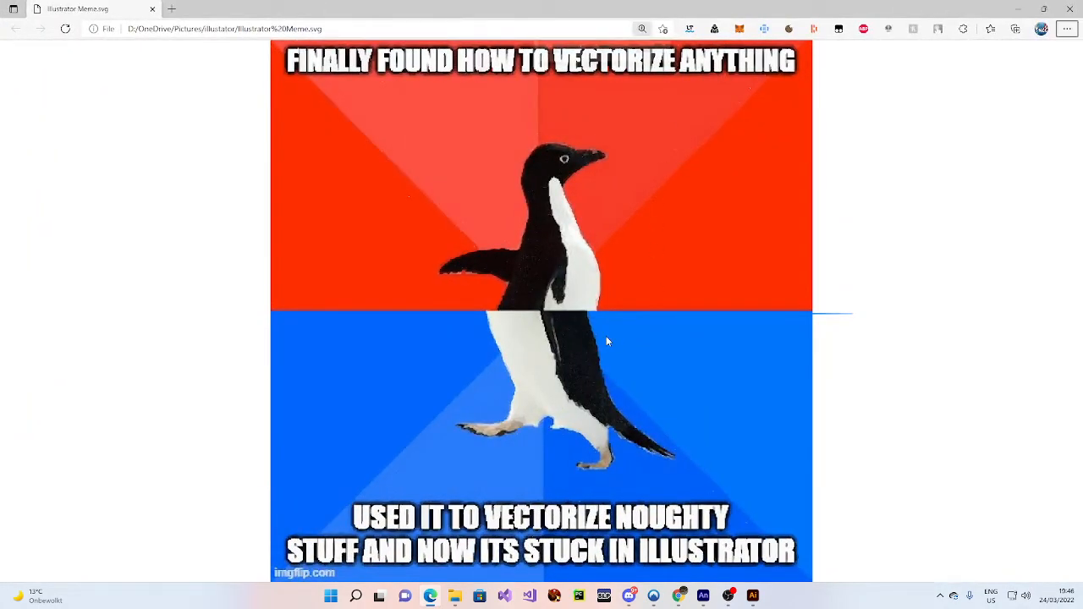
pyautogui.scroll(-5, 672, 339)
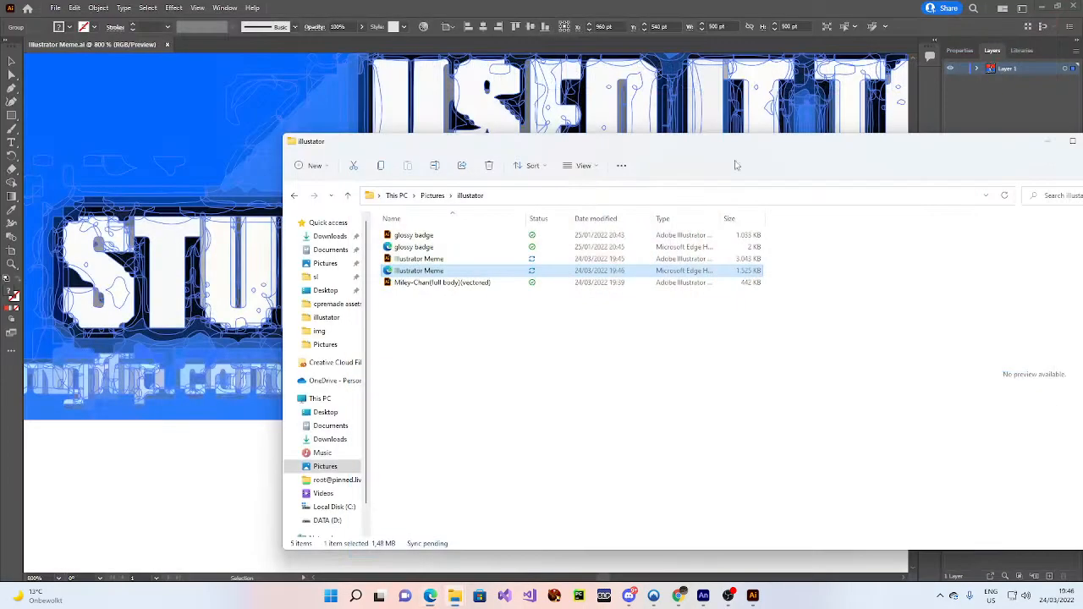
# Open the Illustrator Meme SVG from the illustator folder with Google Chrome and switch to that browser window
pyautogui.rightClick(464, 273)
pyautogui.moveTo(528, 331)
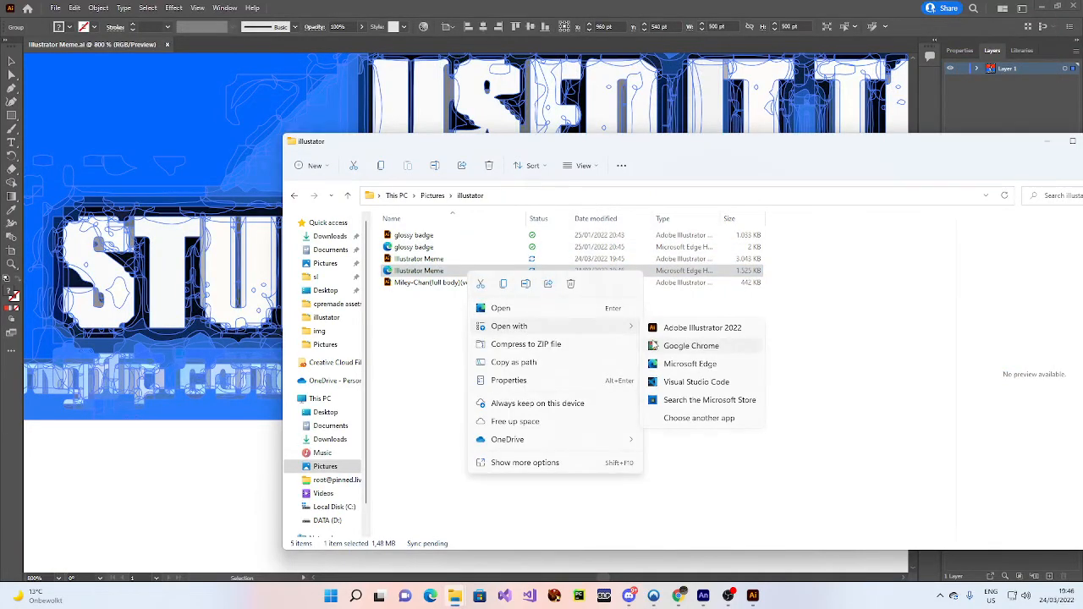
pyautogui.click(669, 348)
pyautogui.press('super+Tab')
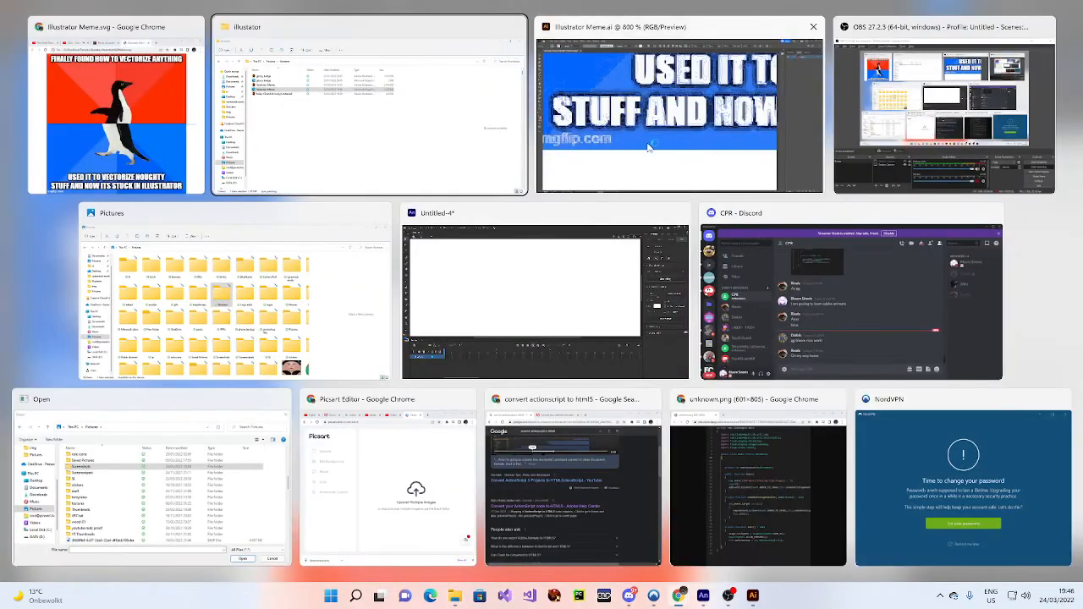
pyautogui.click(174, 170)
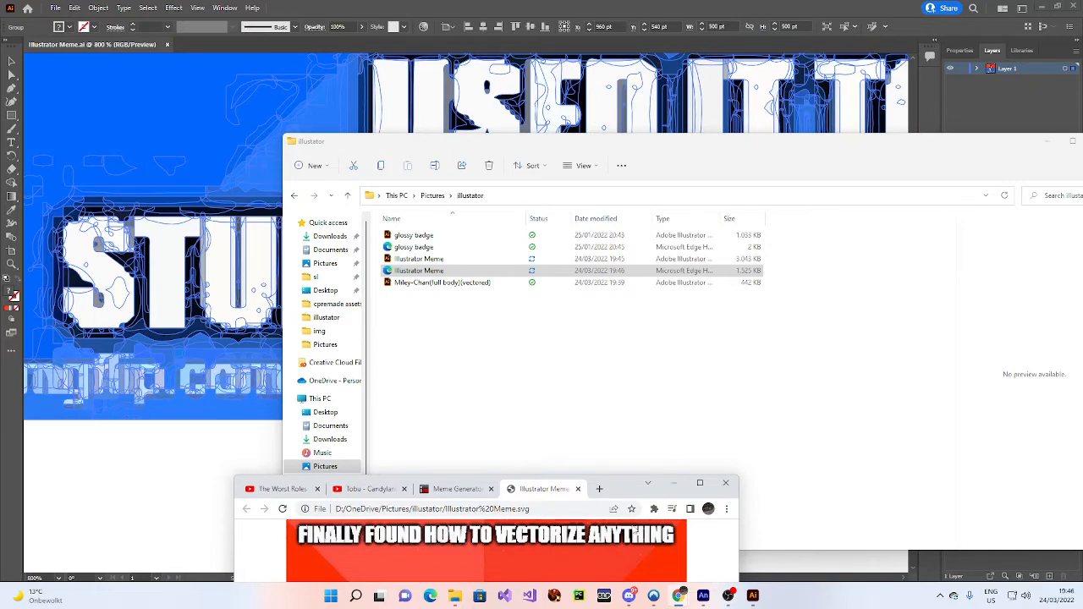
# Bring the YouTube page with the Tobu - Candyland video into view and look through its recommended videos
pyautogui.click(355, 489)
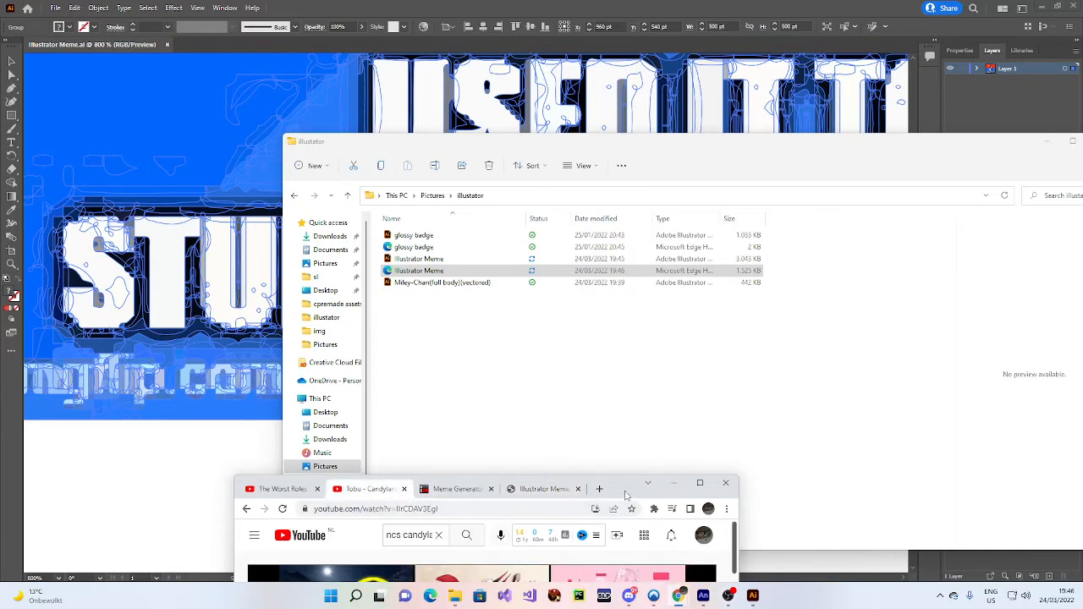
pyautogui.moveTo(625, 493); pyautogui.dragTo(717, 115)
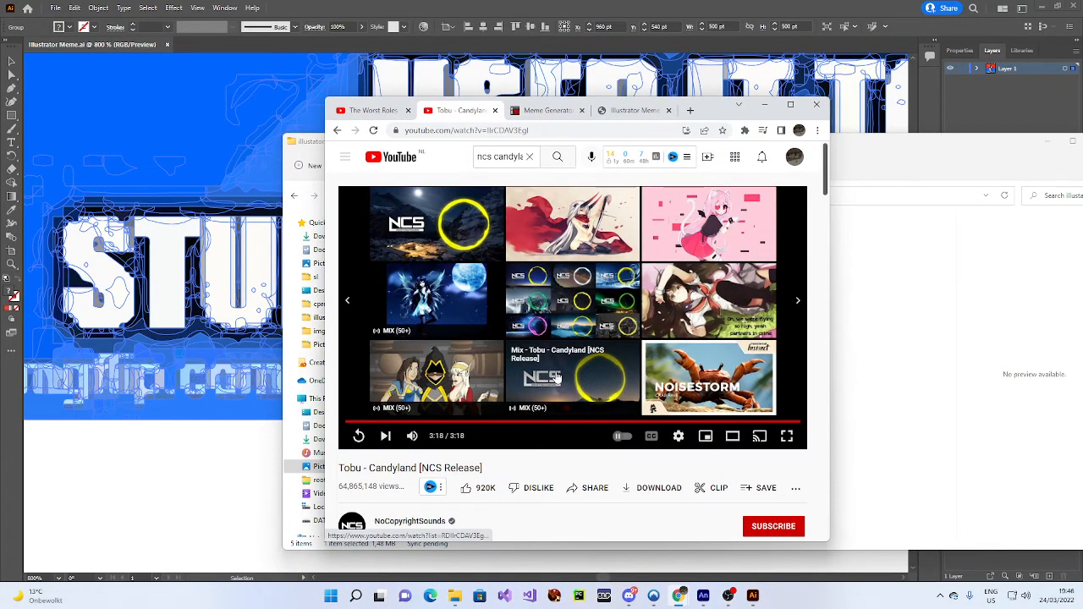
pyautogui.scroll(-15, 614, 395)
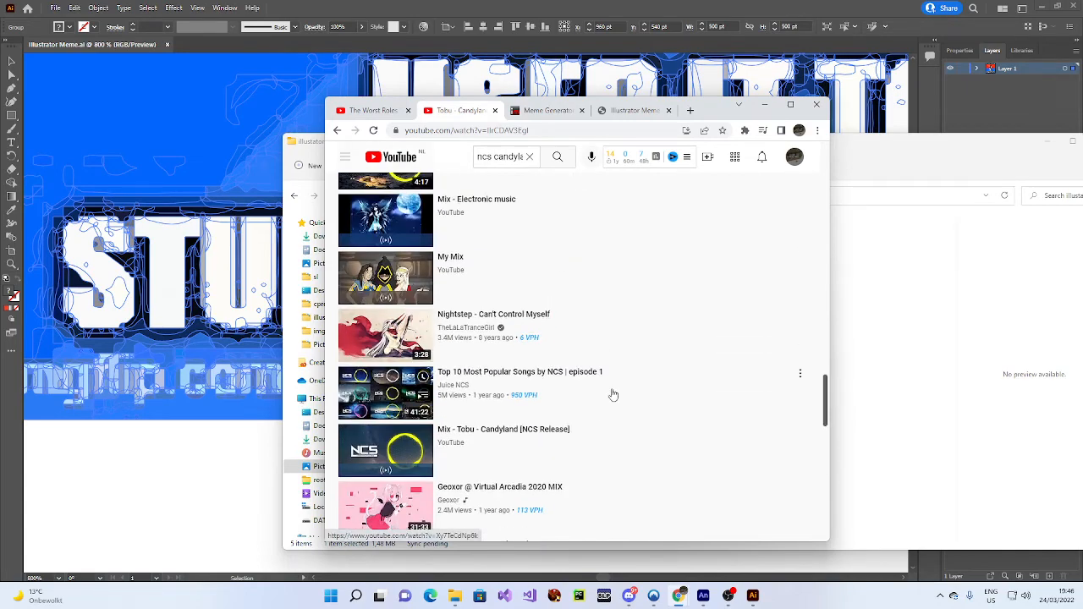
pyautogui.scroll(1, 612, 391)
pyautogui.scroll(-2, 584, 363)
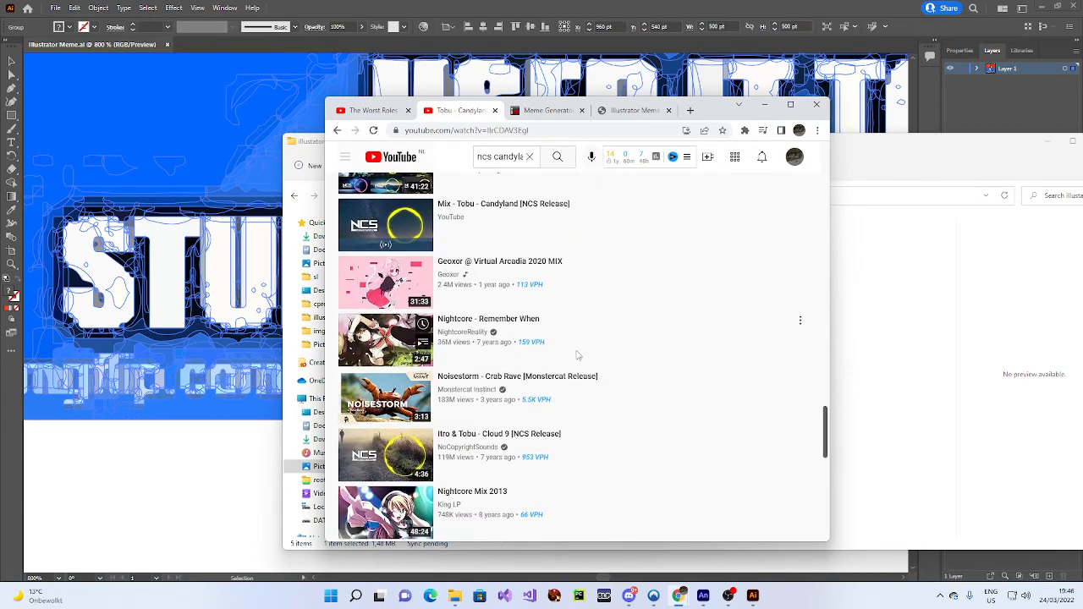
pyautogui.scroll(1, 575, 353)
pyautogui.scroll(-3, 555, 346)
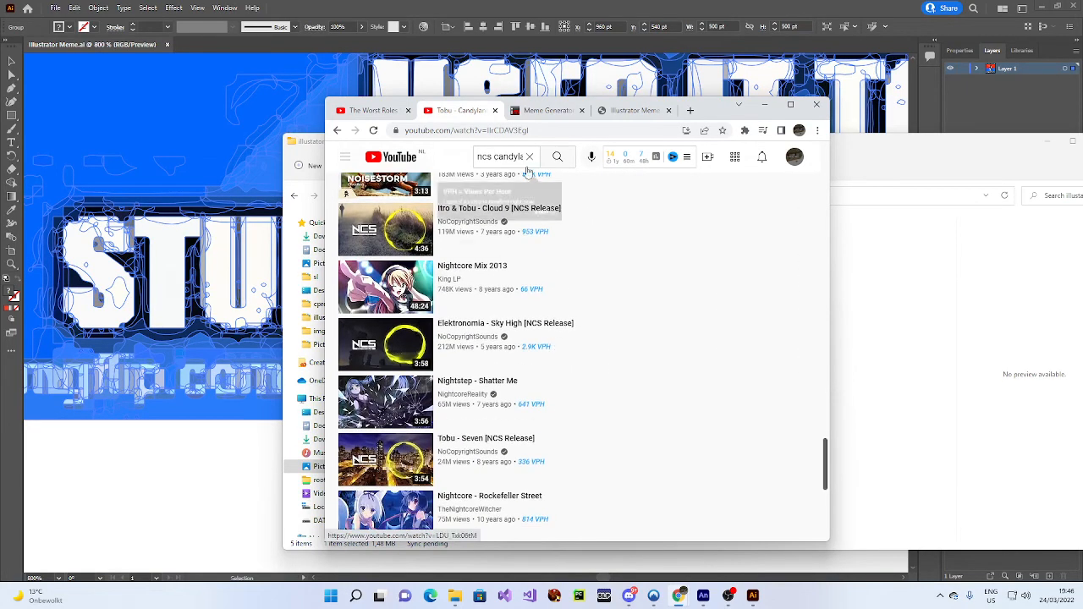
# Search YouTube for "ncs shine" and play Spektrem - Shine [NCS Release]
pyautogui.doubleClick(507, 156)
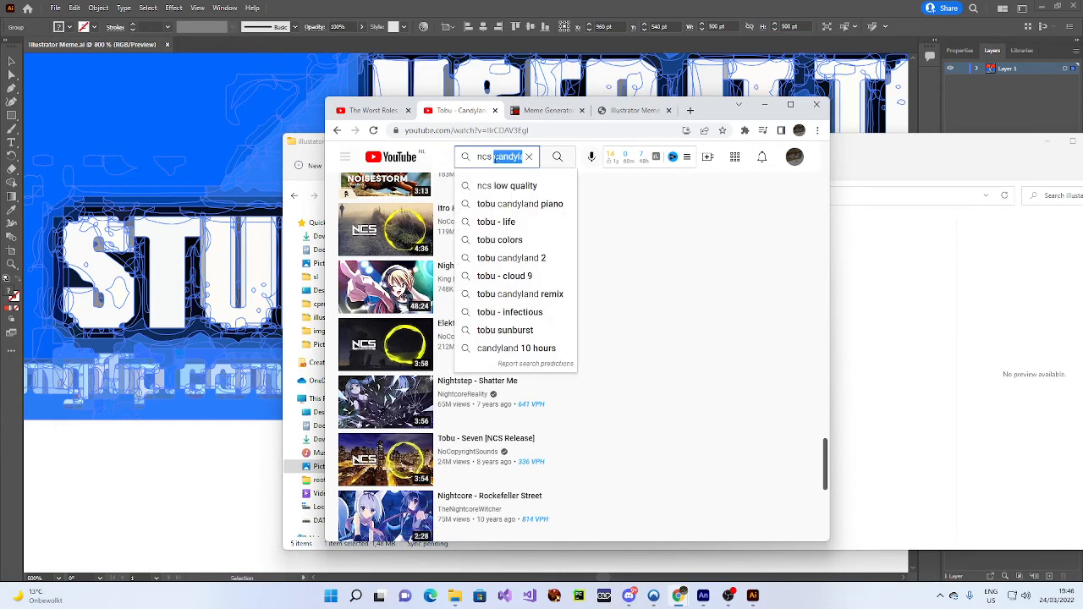
pyautogui.write('shine')
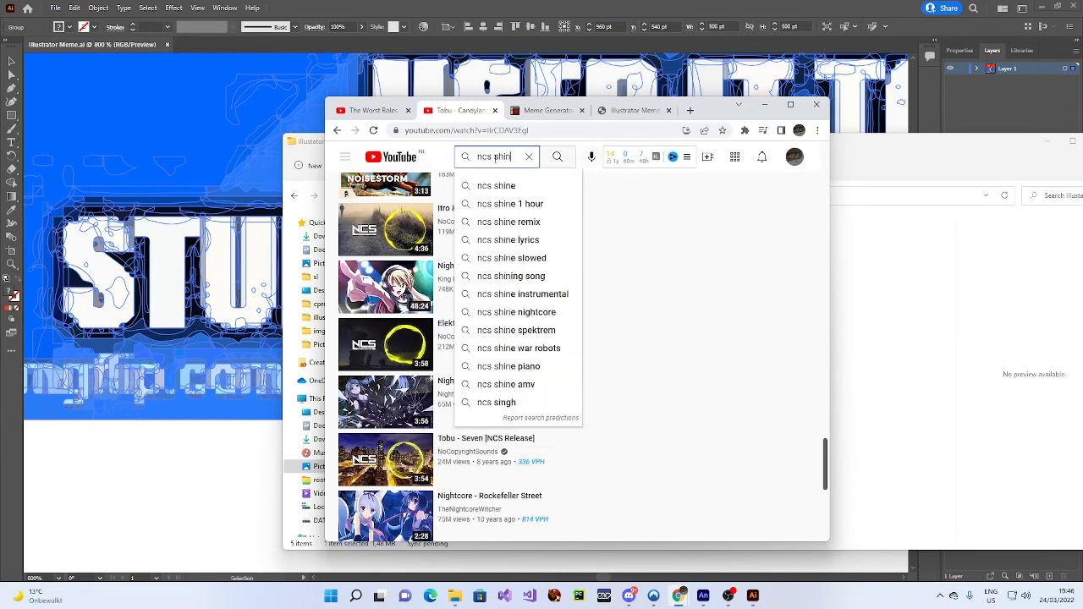
pyautogui.press('Return')
pyautogui.click(501, 266)
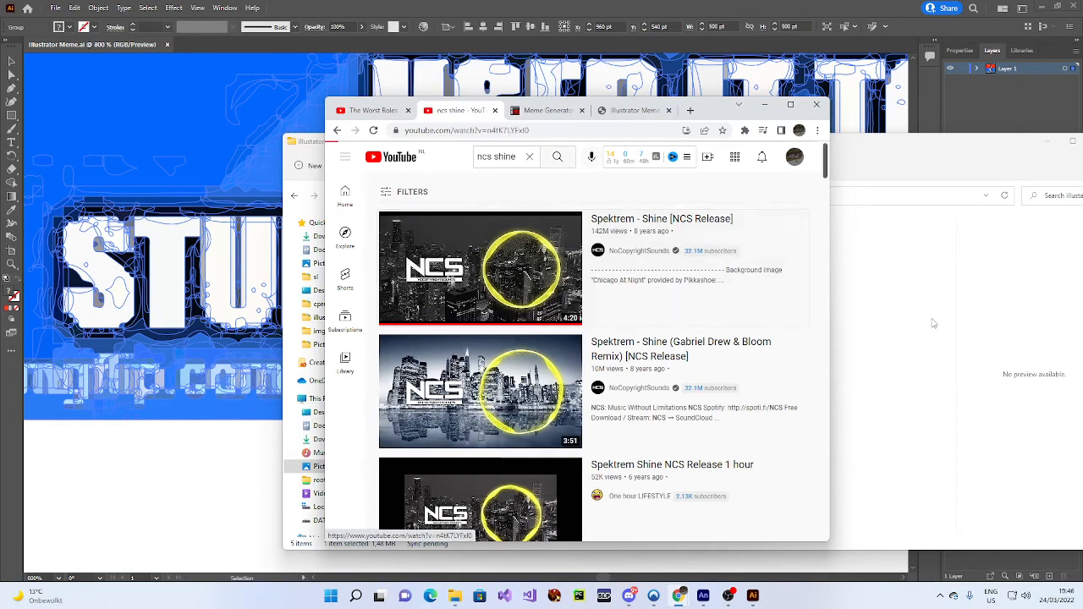
pyautogui.click(930, 321)
# Return to the Illustrator Meme SVG in a maximized Chrome window and examine the penguin's edges and the upper caption at up to 500% zoom
pyautogui.click(631, 110)
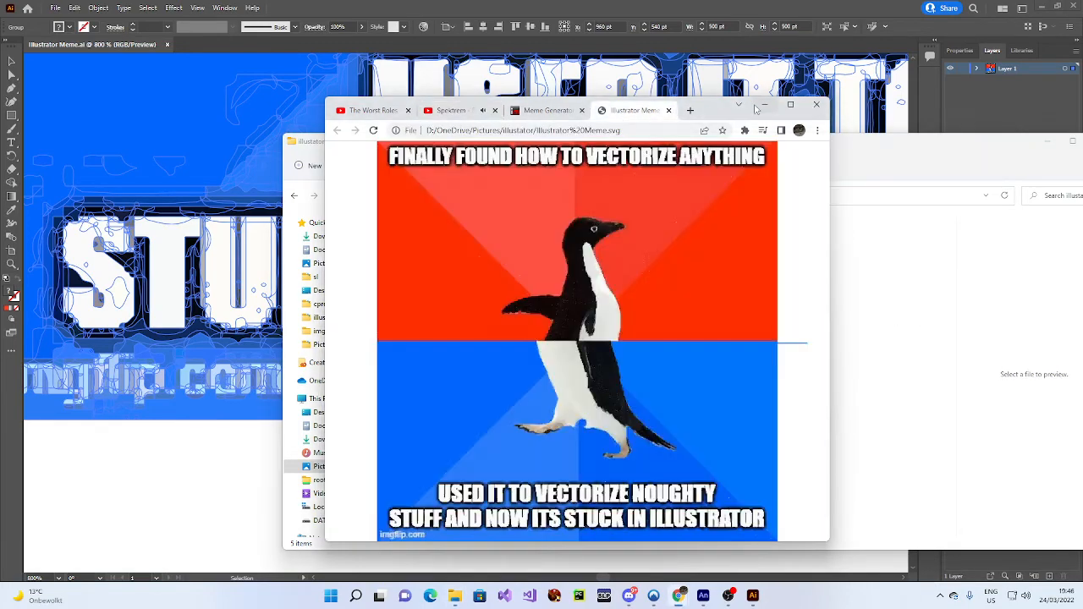
pyautogui.doubleClick(712, 110)
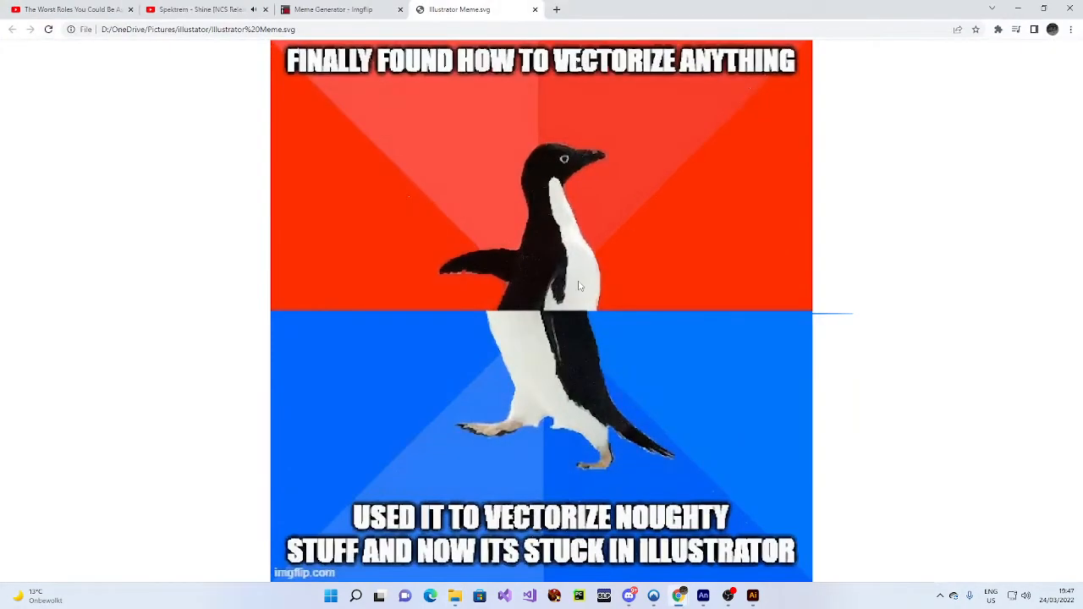
pyautogui.scroll(6, 642, 282)
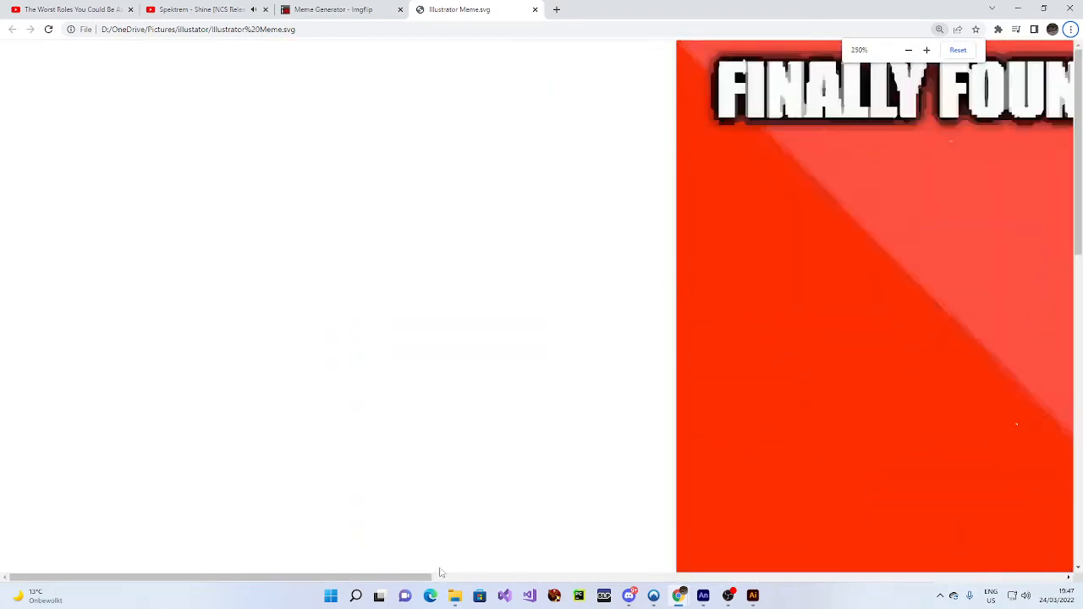
pyautogui.moveTo(399, 578); pyautogui.dragTo(743, 579)
pyautogui.scroll(-13, 843, 329)
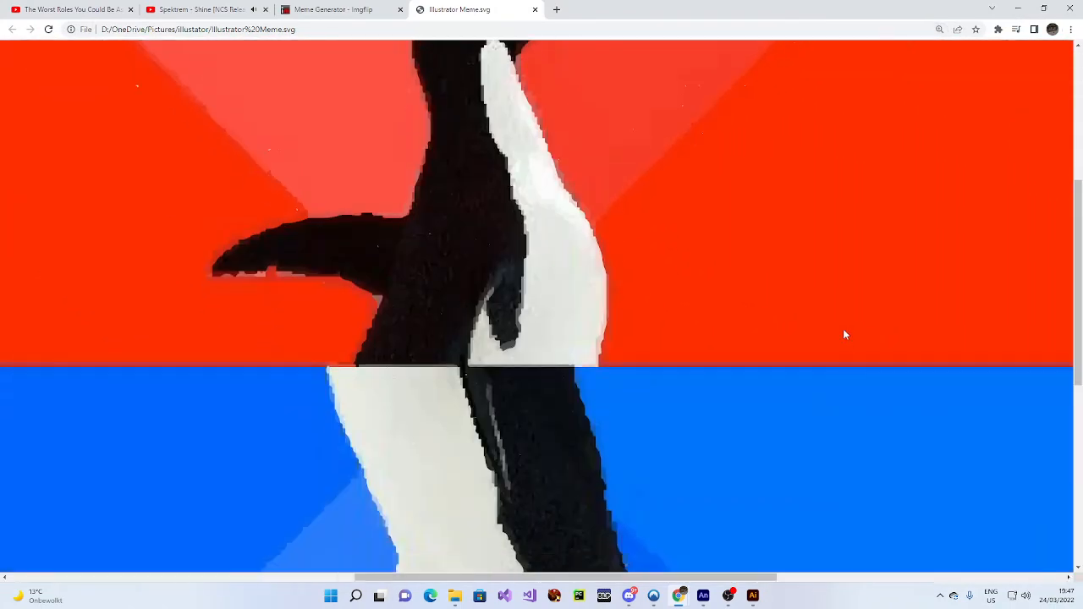
pyautogui.scroll(3, 804, 330)
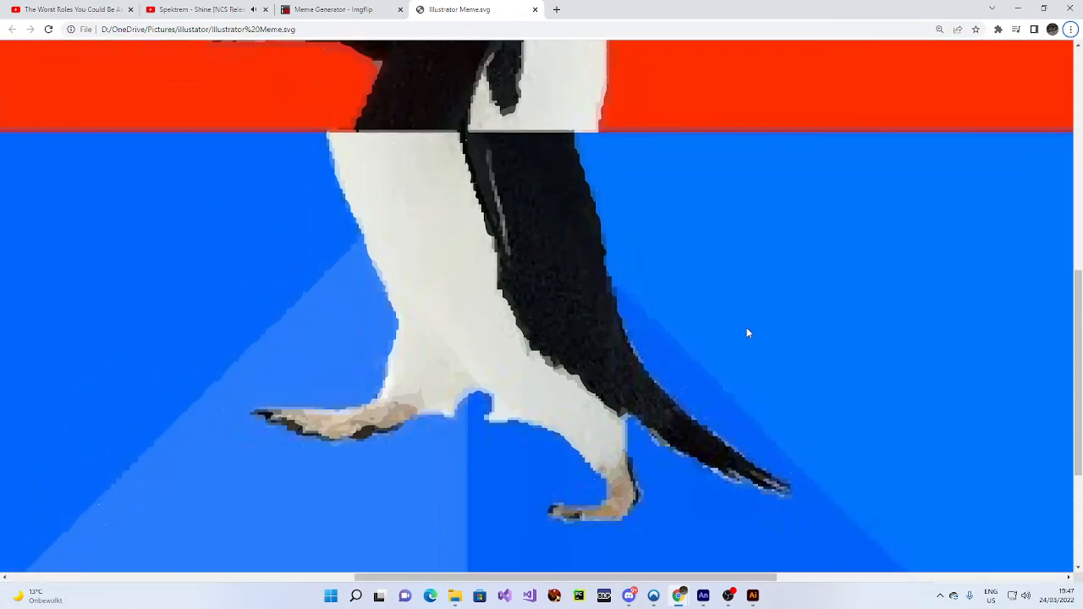
pyautogui.scroll(3, 696, 321)
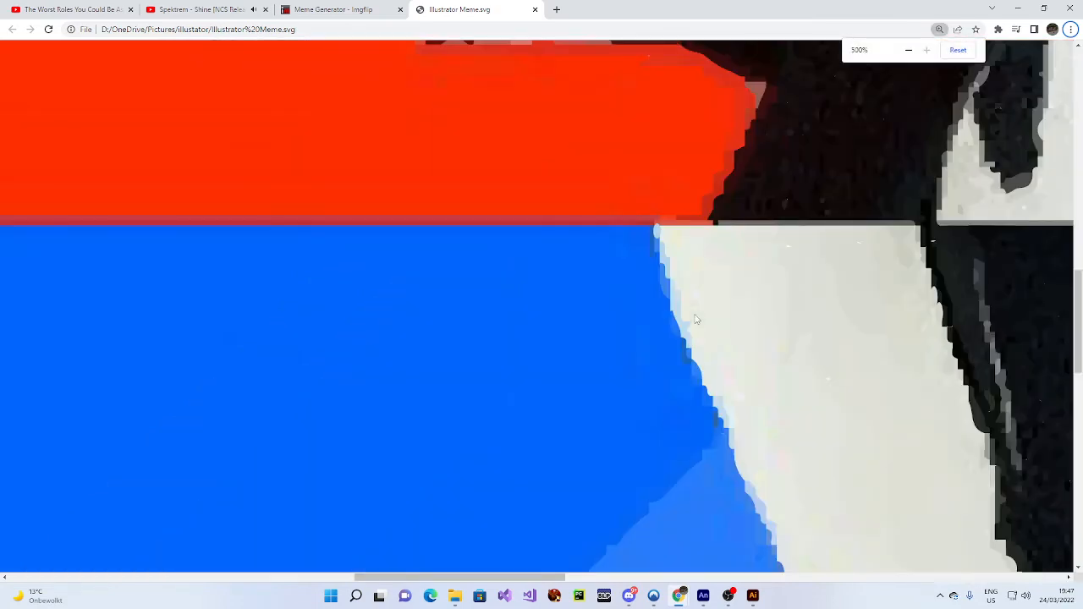
pyautogui.scroll(5, 831, 199)
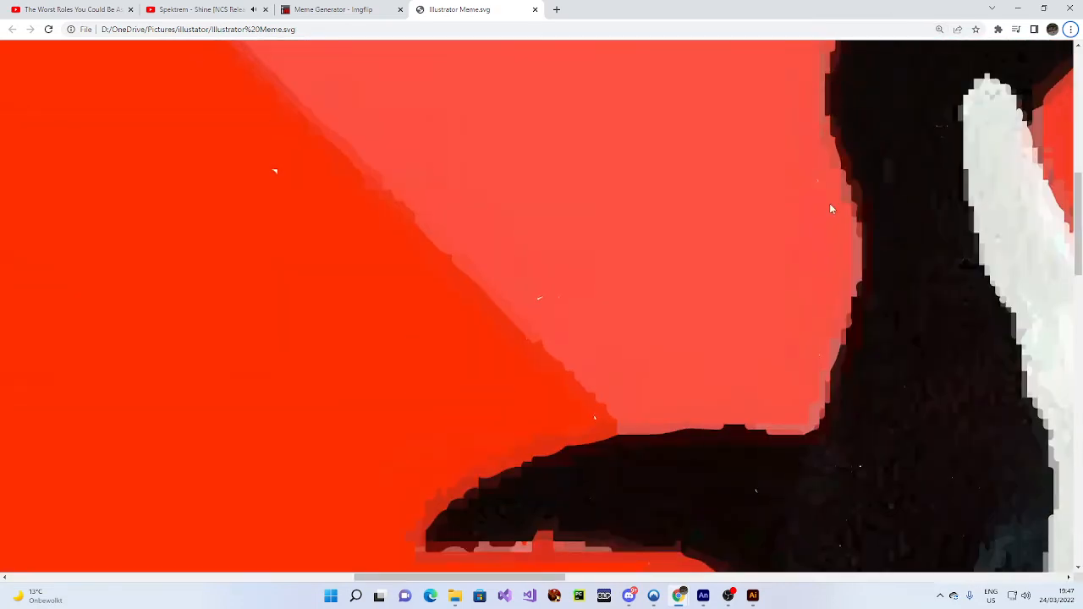
pyautogui.scroll(-2, 820, 229)
pyautogui.scroll(5, 819, 230)
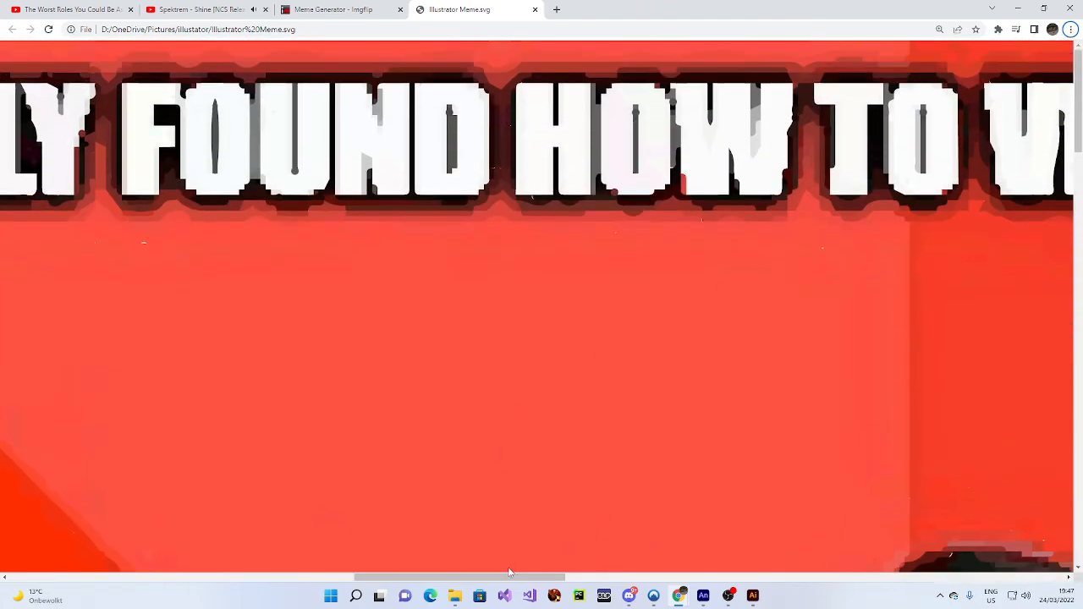
pyautogui.moveTo(505, 578); pyautogui.dragTo(673, 598)
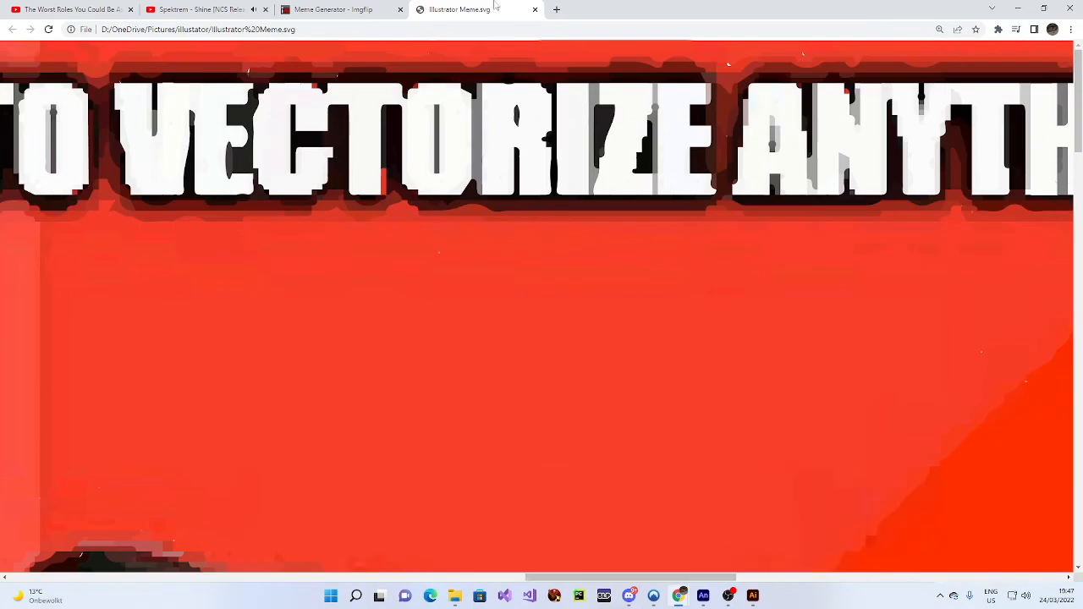
# Open the original bitmap 69w2t4 from the Desktop folder in Chrome
pyautogui.press('super+Tab')
pyautogui.click(502, 110)
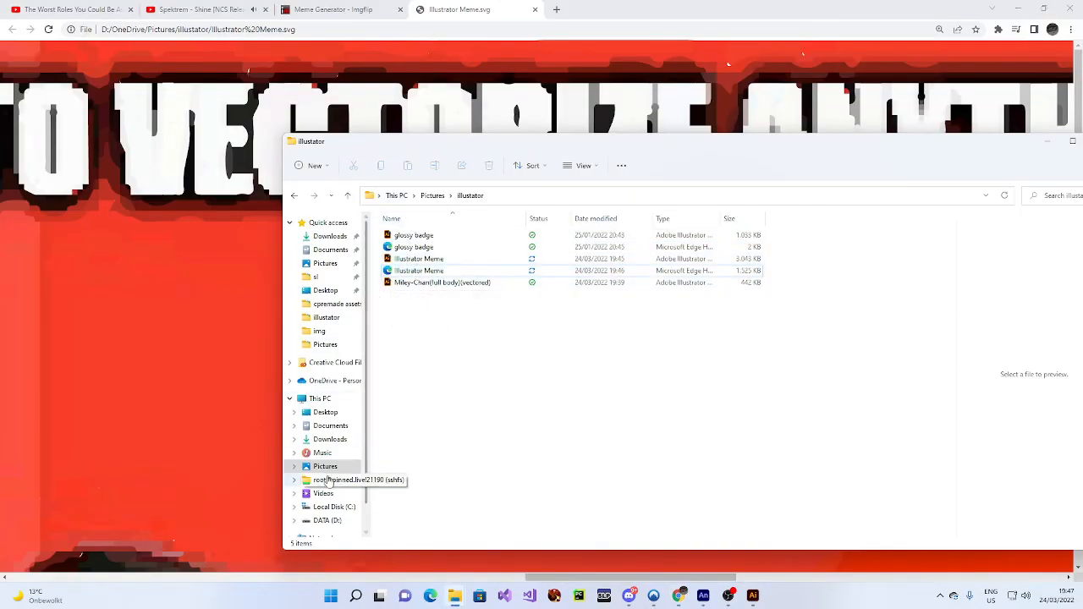
pyautogui.click(326, 413)
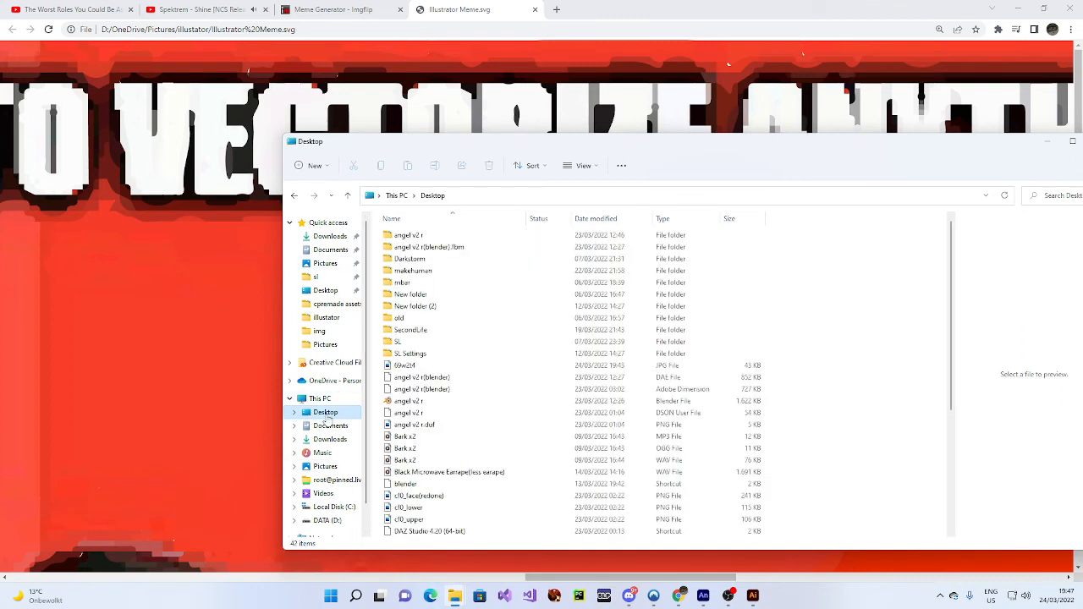
pyautogui.doubleClick(404, 364)
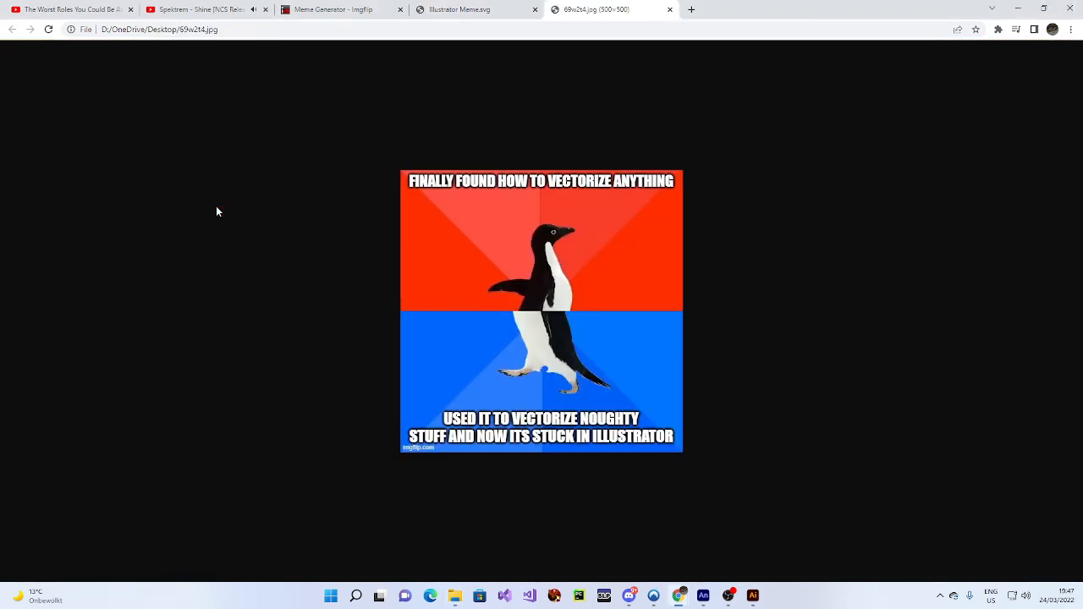
# Enlarge 69w2t4.jpg to 500% and compare its caption and penguin edges with those in Illustrator Meme.svg
pyautogui.keyDown('ctrl'); pyautogui.scroll(9, 511, 278); pyautogui.keyUp('ctrl')
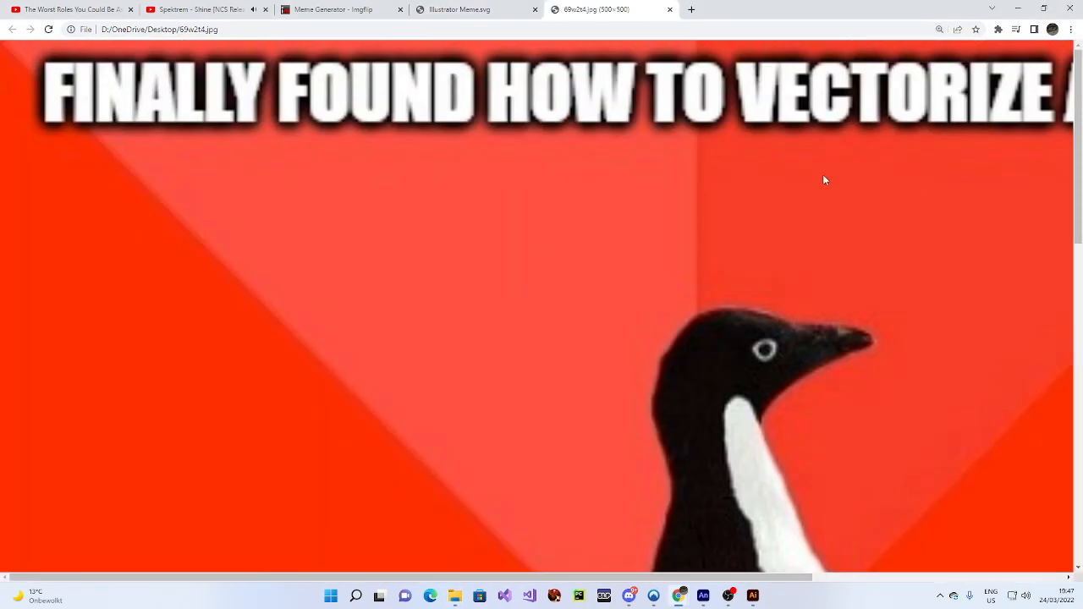
pyautogui.scroll(-3, 824, 180)
pyautogui.click(508, 6)
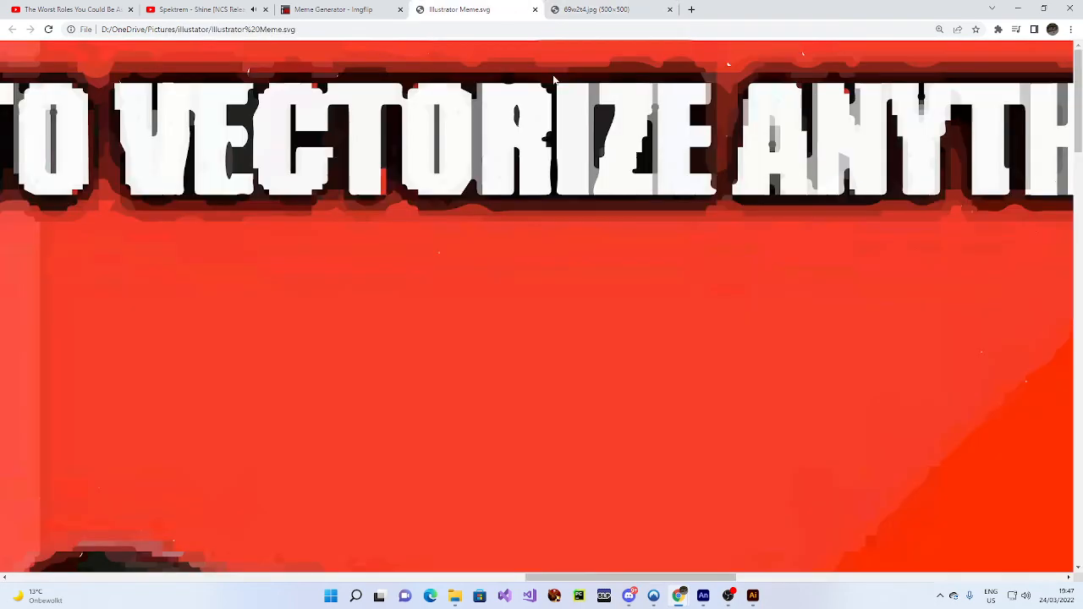
pyautogui.scroll(-8, 647, 203)
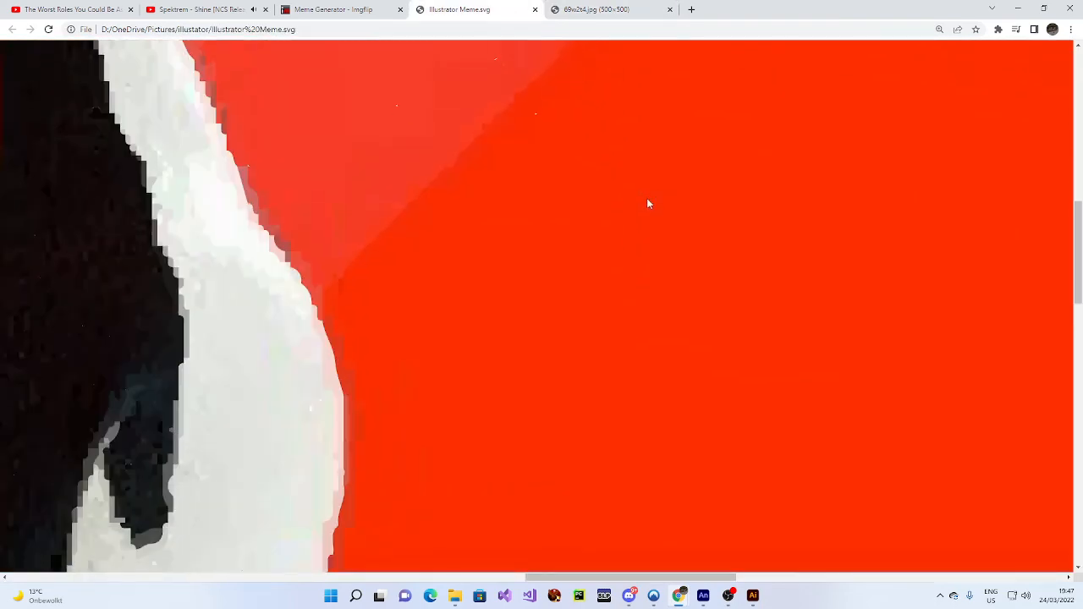
pyautogui.click(653, 9)
pyautogui.scroll(3, 734, 187)
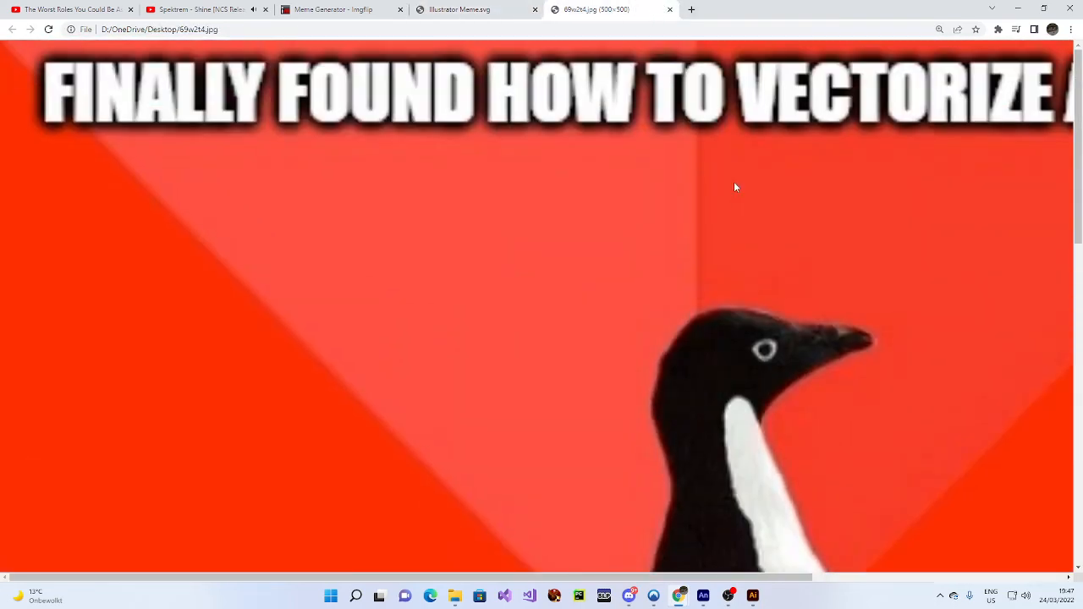
pyautogui.scroll(-2, 734, 187)
# Check the zoom level of both 69w2t4.jpg and Illustrator Meme.svg, and reset each to 100%
pyautogui.click(939, 29)
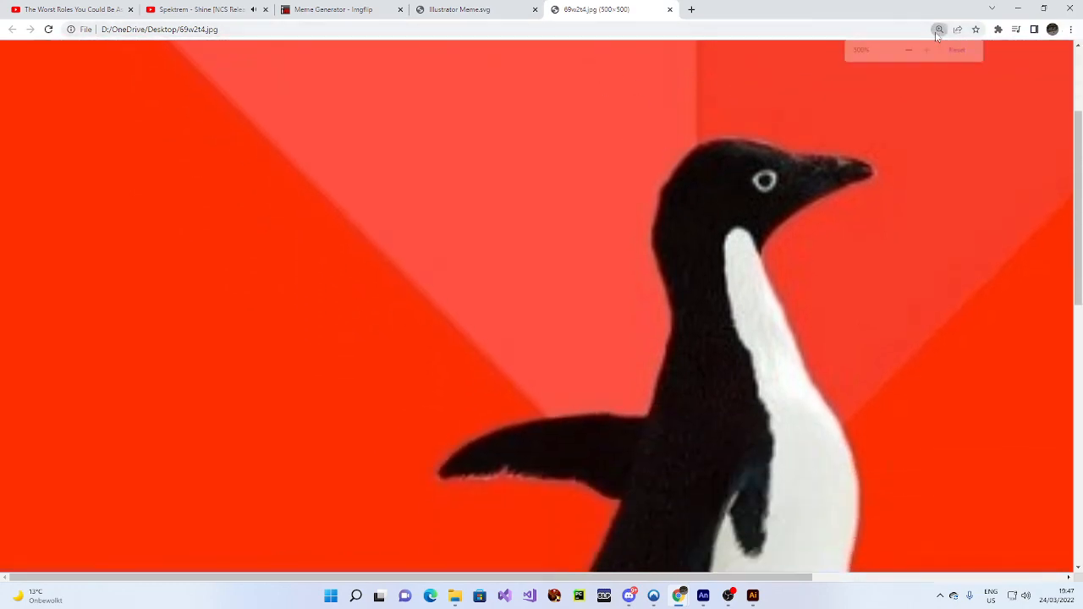
pyautogui.hotkey('ctrl', 'shift', 'Tab')
pyautogui.click(939, 29)
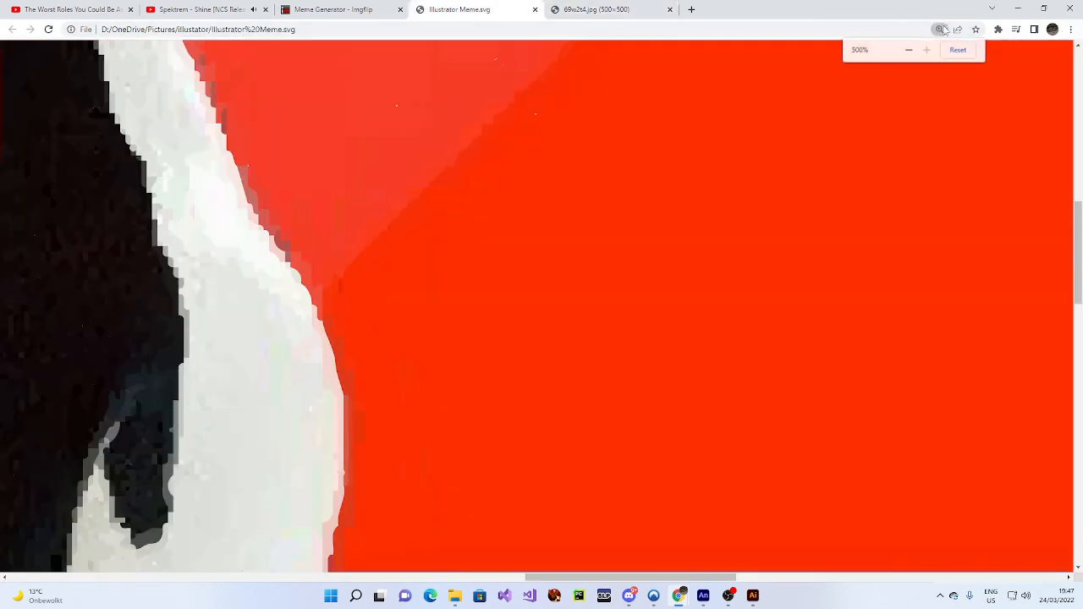
pyautogui.click(950, 53)
pyautogui.click(628, 12)
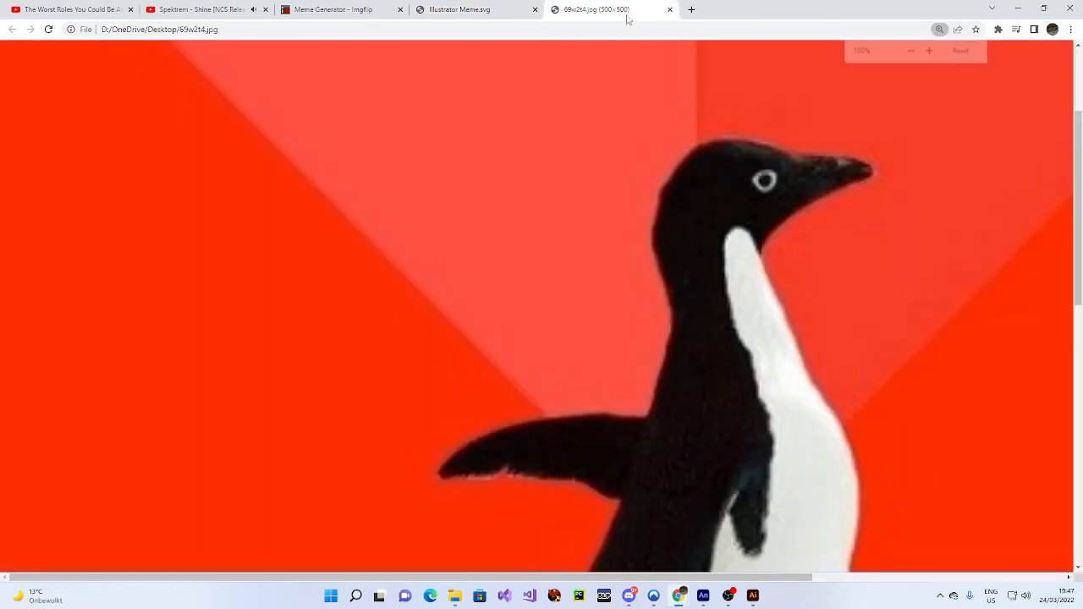
pyautogui.click(957, 50)
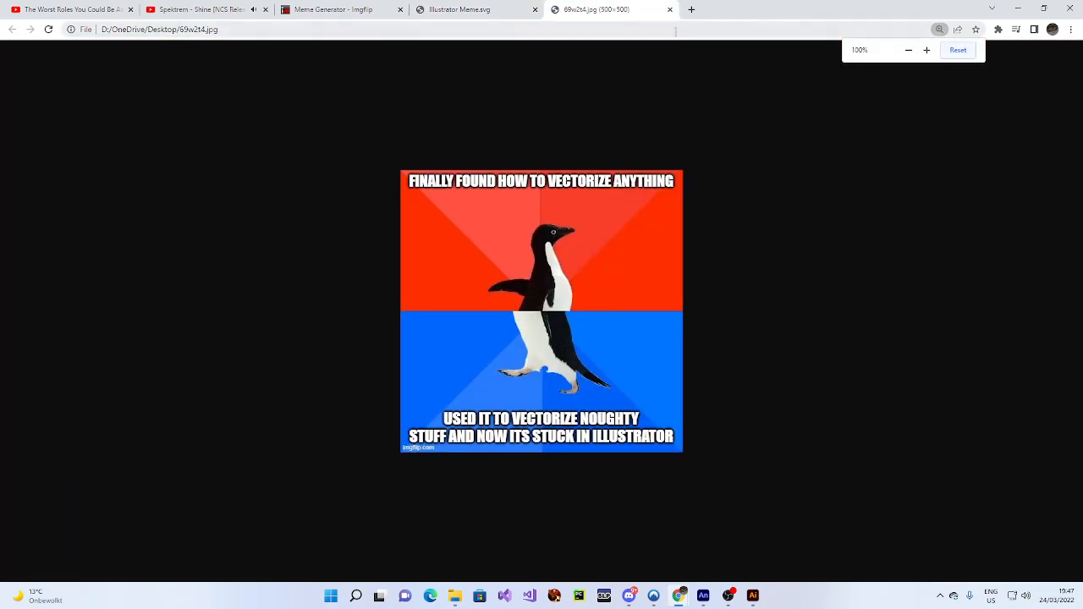
# Show the overview of all open windows to choose another one
pyautogui.press('super+Tab')
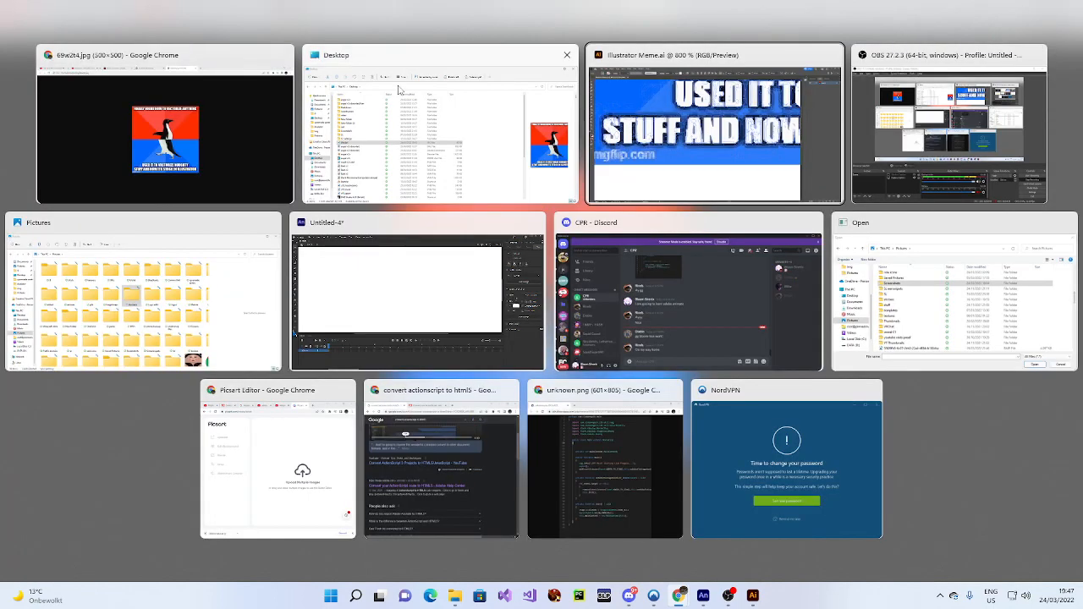